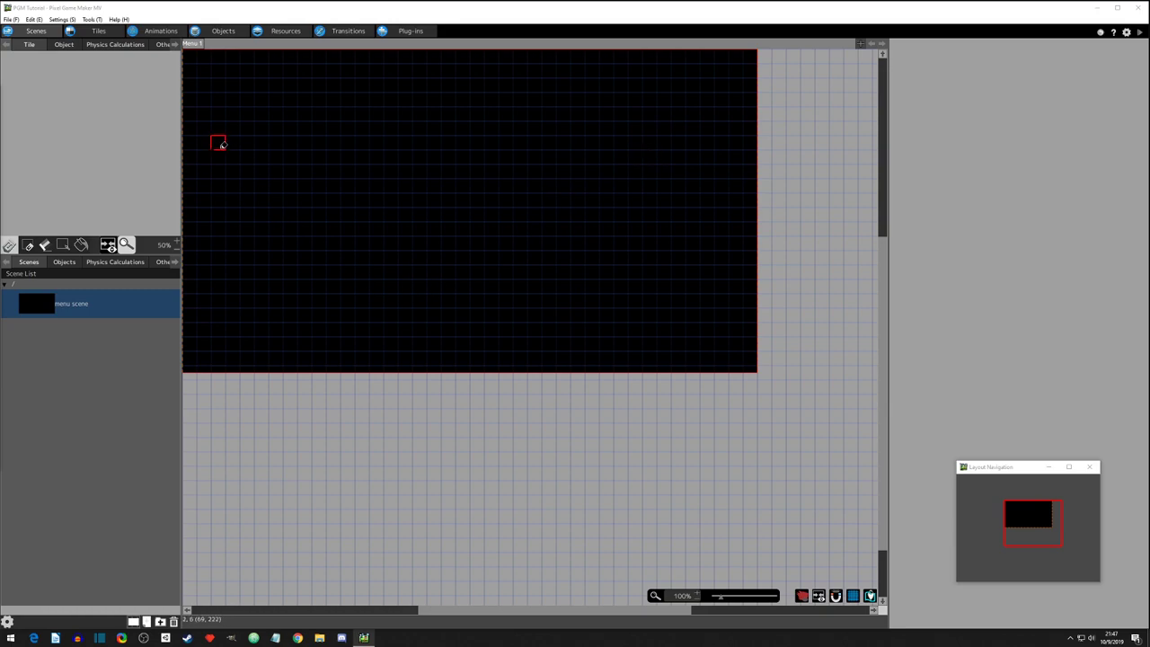
Close the current PGM Tutorial project from the File menu.
click(9, 19)
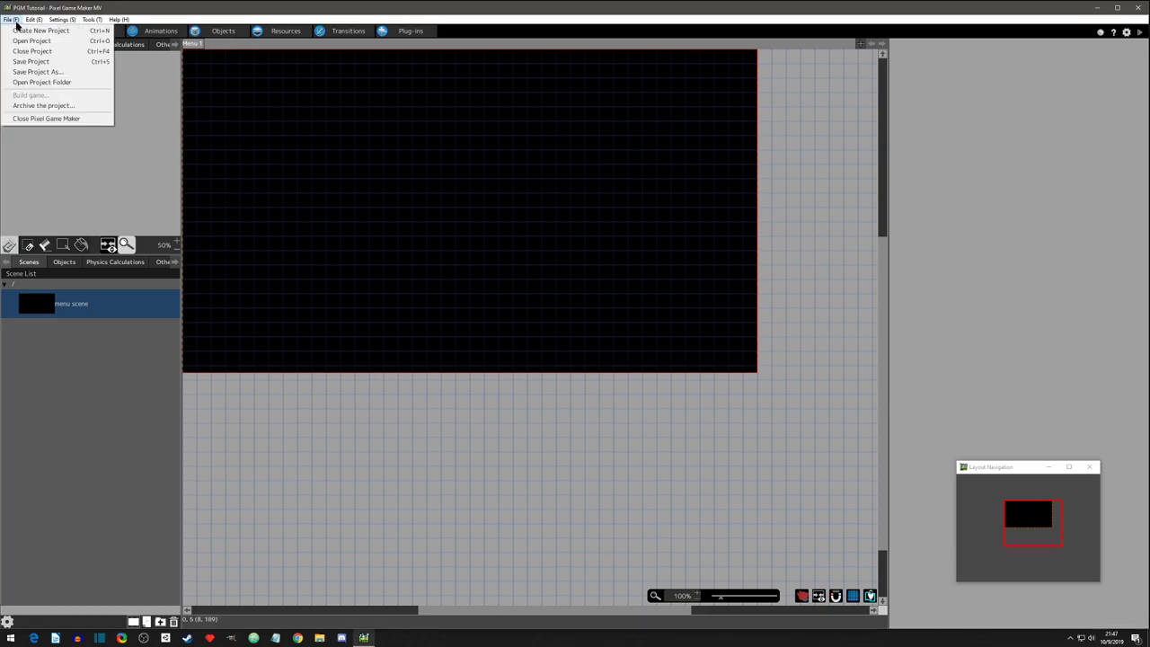
click(17, 53)
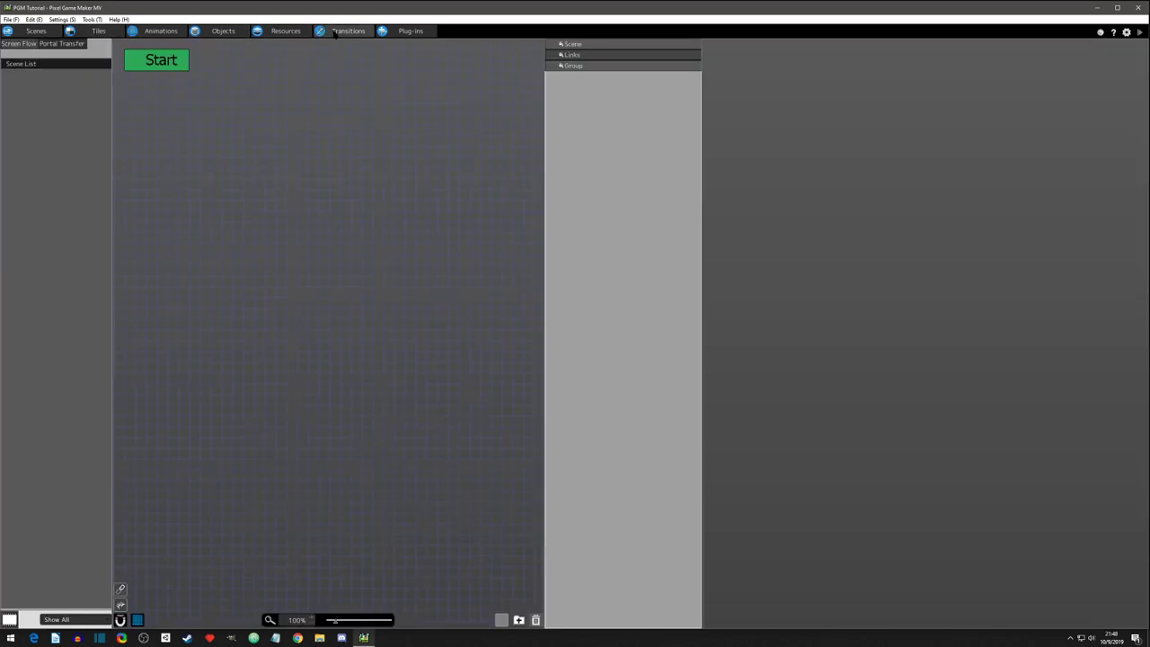
Open Resources and widen the Images list, settings panel and preview area.
click(282, 32)
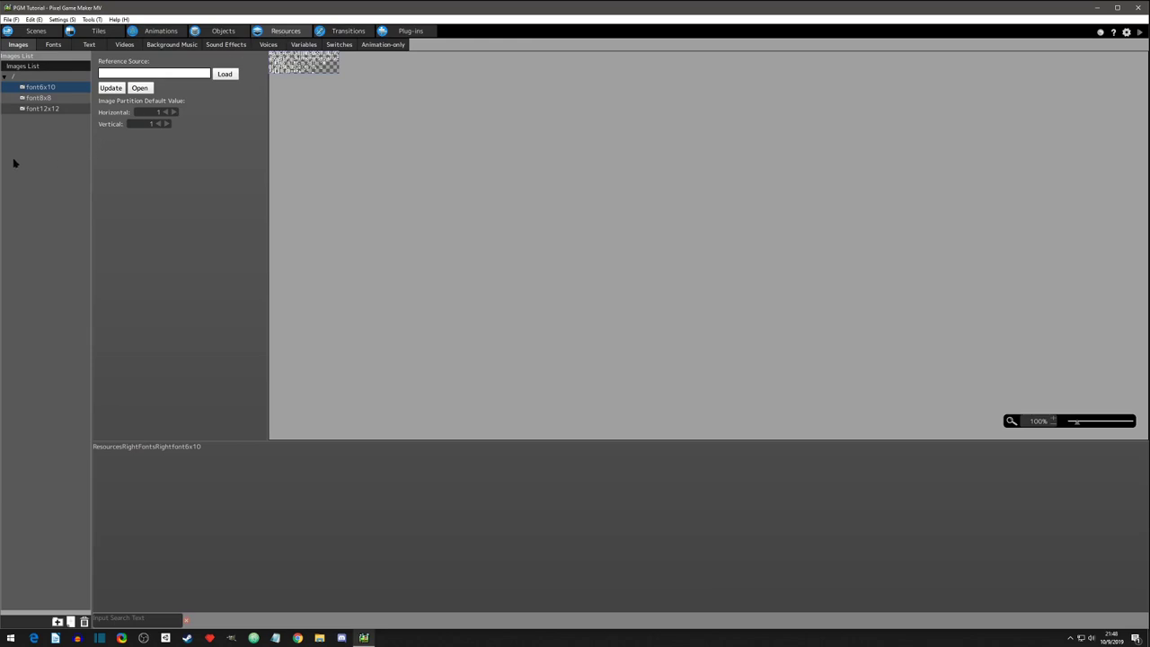
drag(91, 154, 120, 167)
mouse_move(295, 185)
mouse_down()
mouse_move(362, 188)
mouse_move(299, 192)
mouse_up()
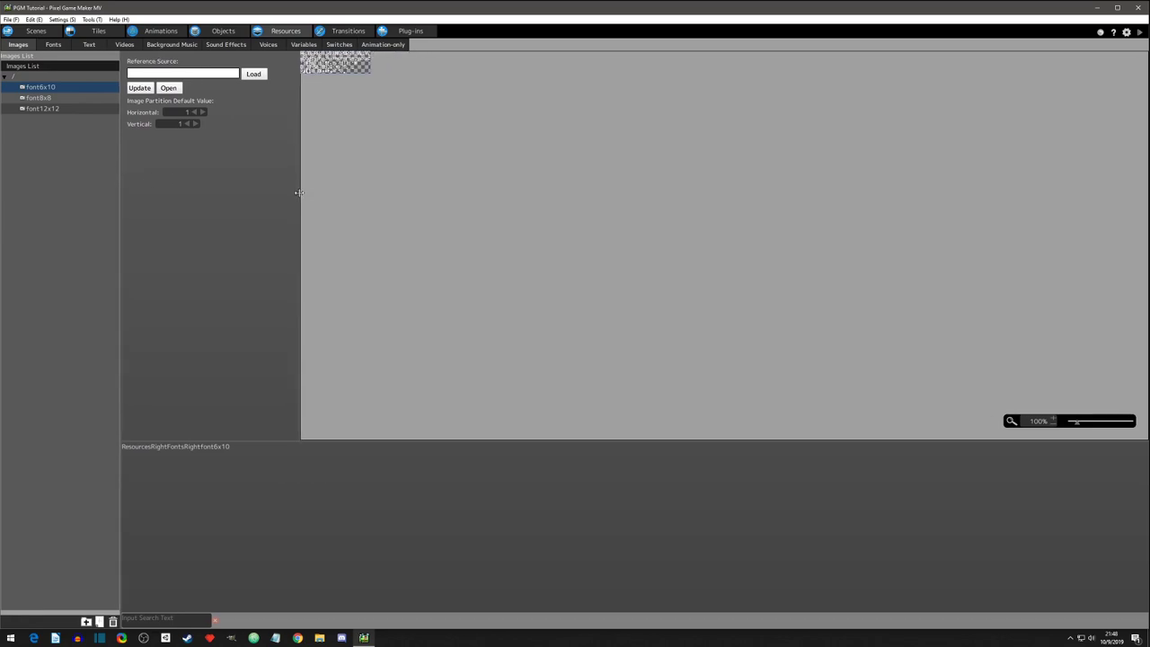
mouse_move(385, 440)
mouse_down()
mouse_move(378, 336)
mouse_move(373, 460)
mouse_up()
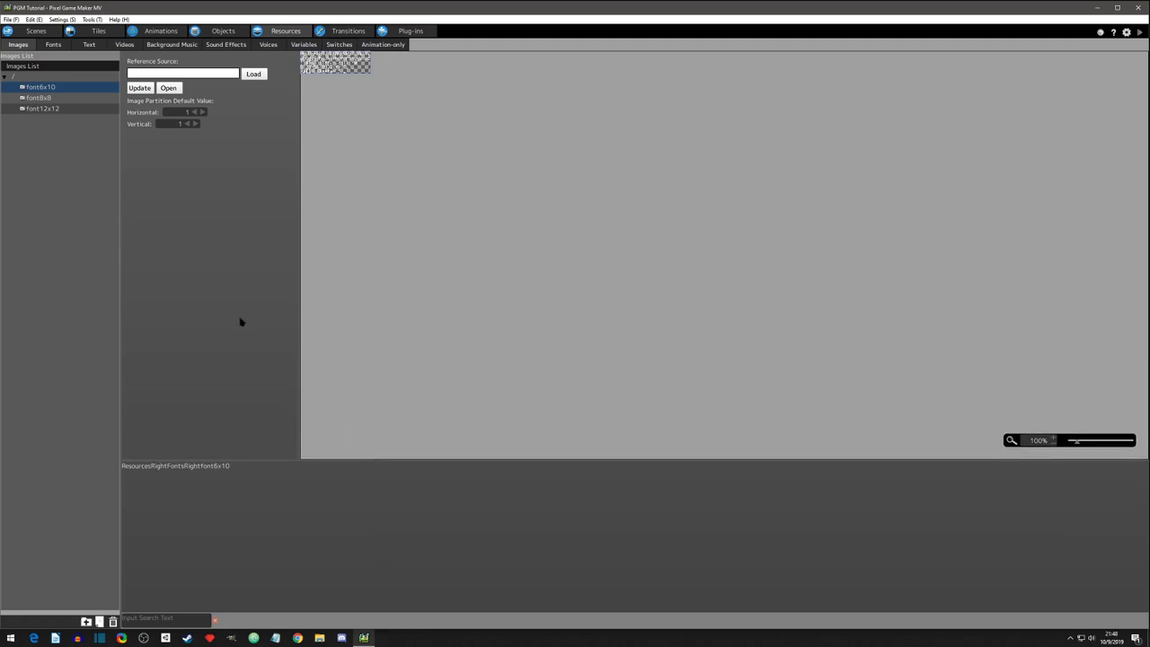
Preview the font8x8 and font12x12 images, then clear the selection.
click(39, 97)
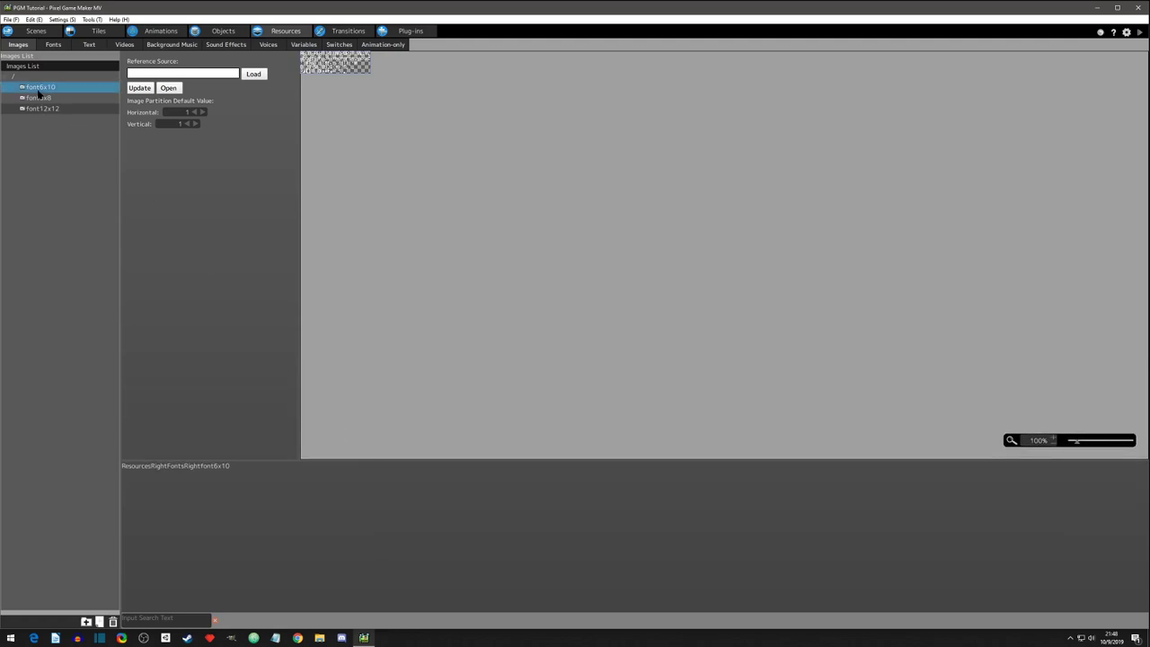
click(38, 108)
click(38, 159)
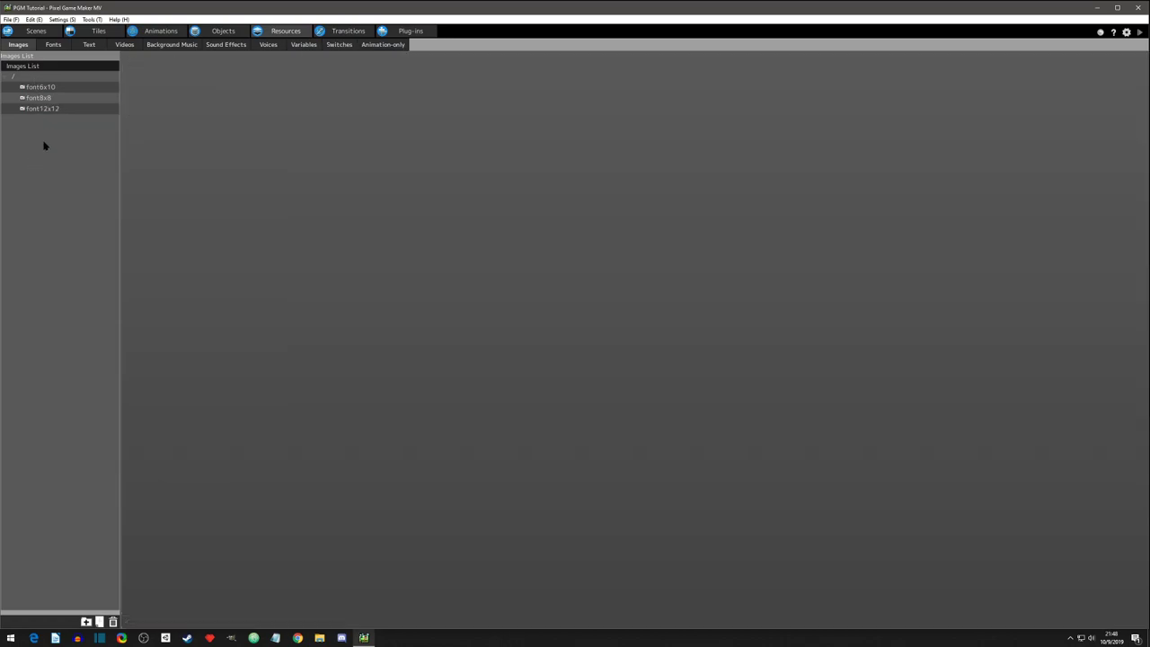
Load outsideTiles.png into the Images list as a new image.
right_click(71, 169)
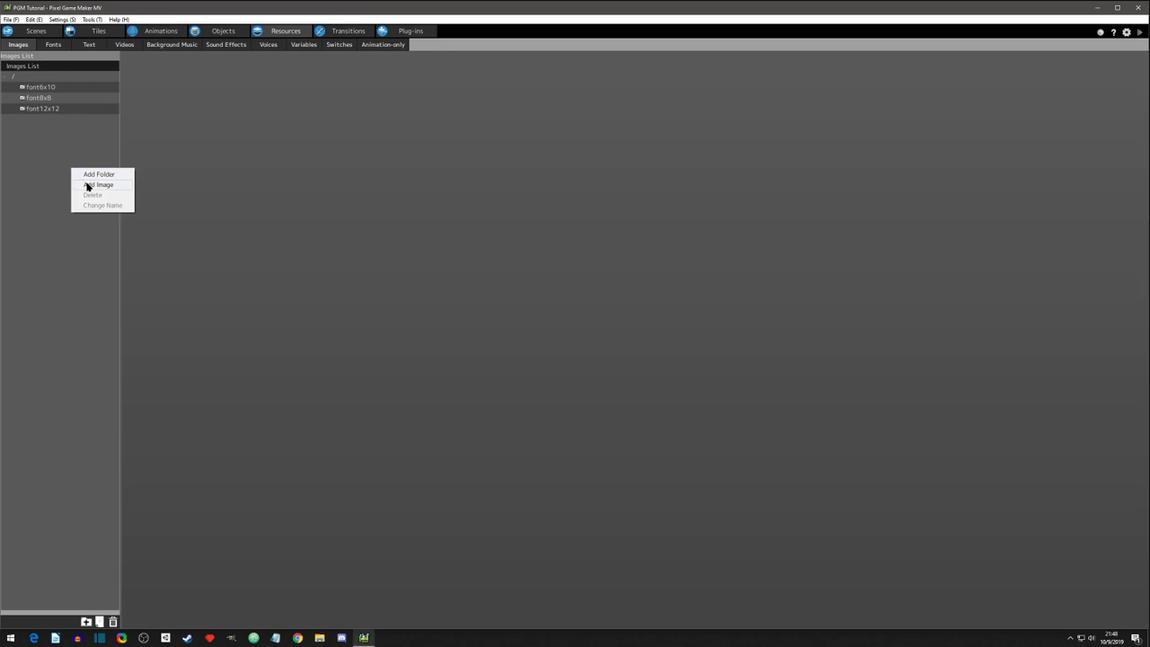
click(70, 433)
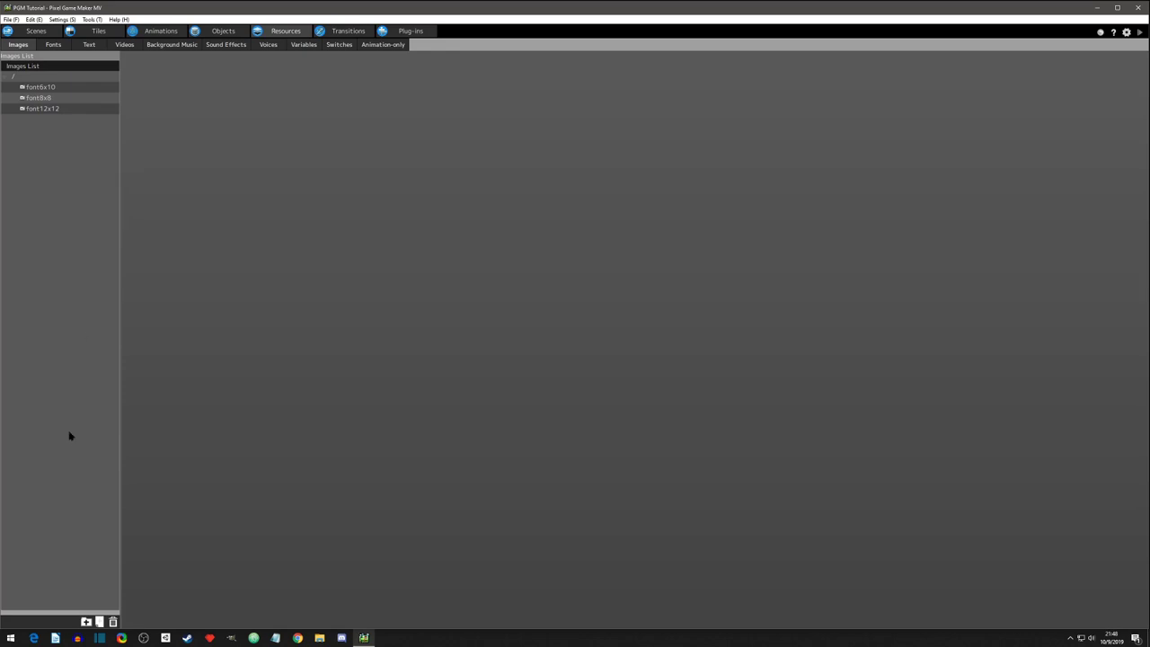
click(99, 622)
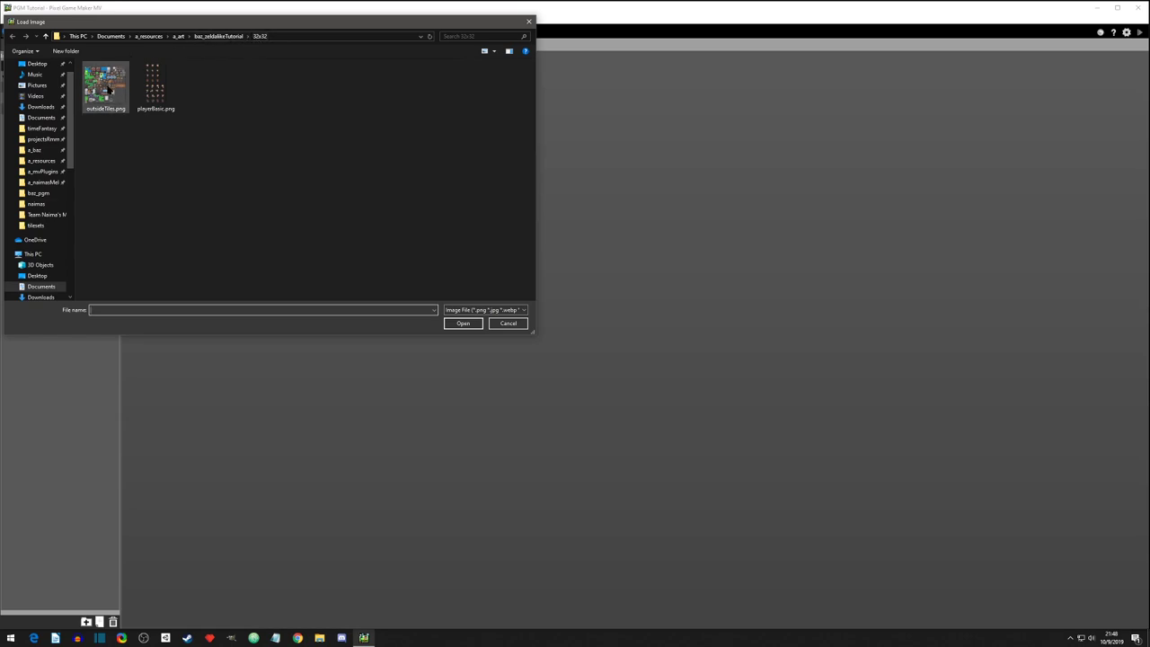
drag(199, 133, 92, 75)
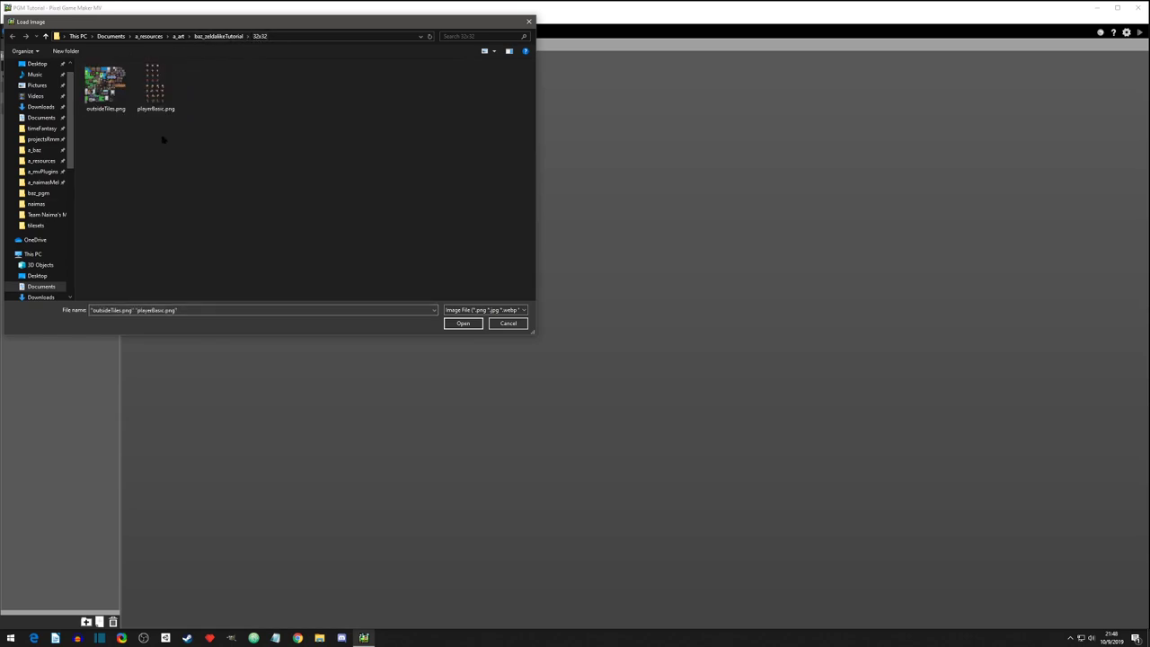
click(102, 87)
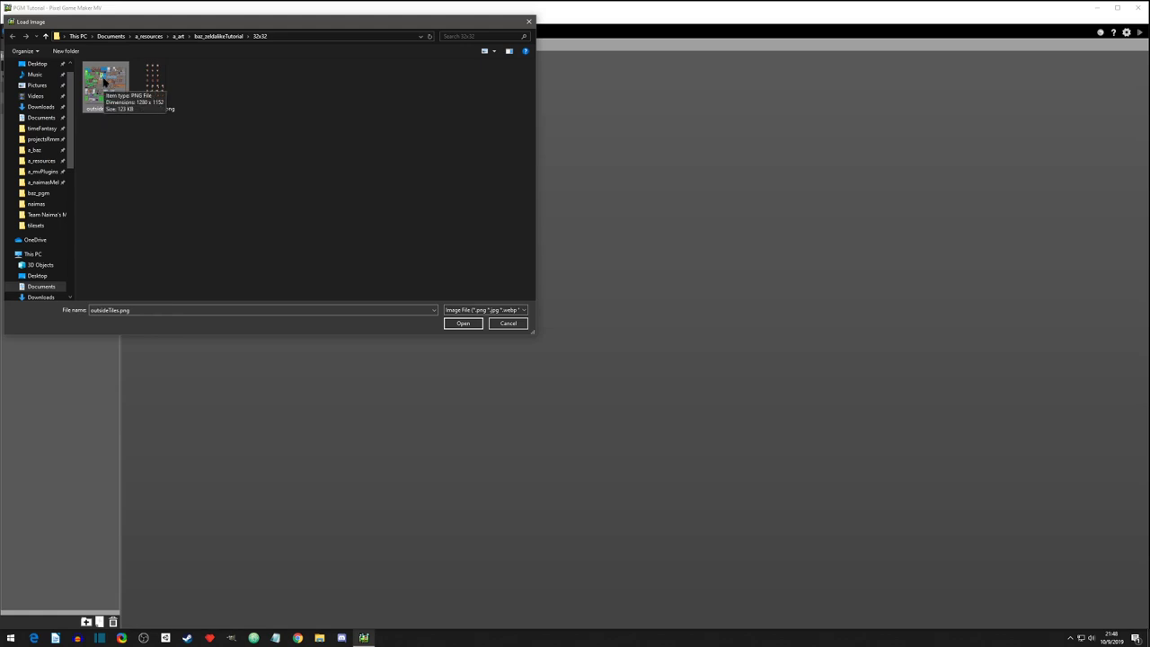
double_click(104, 81)
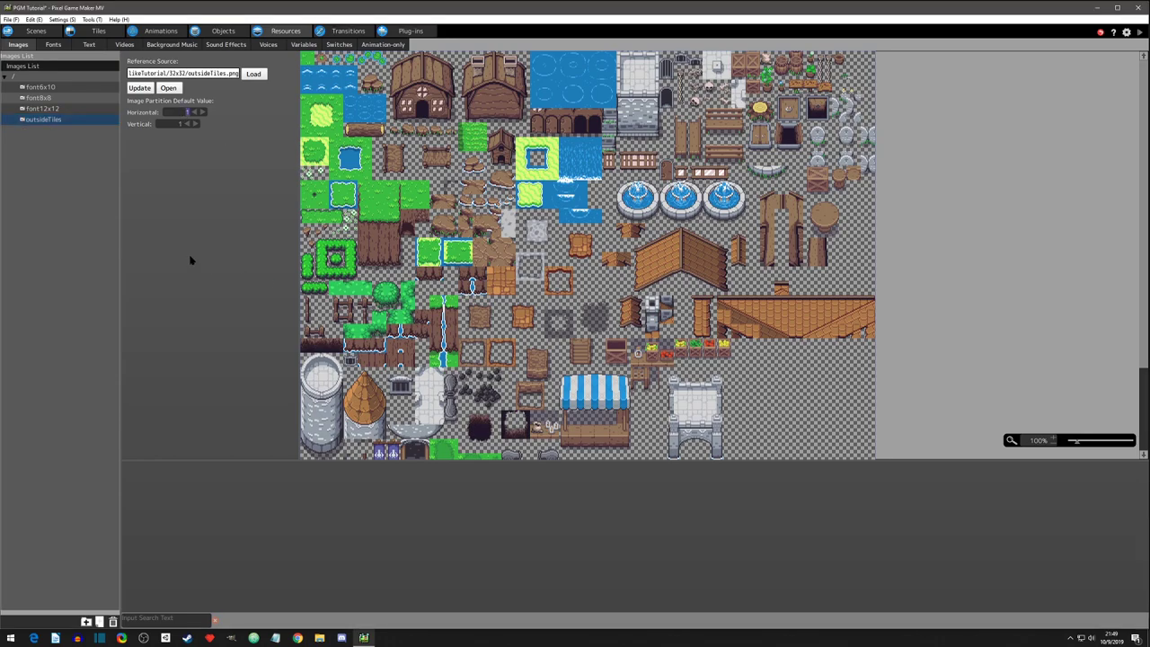
Partition outsideTiles into 40 horizontal by 36 vertical tiles and zoom the preview to check.
click(179, 126)
key(Return)
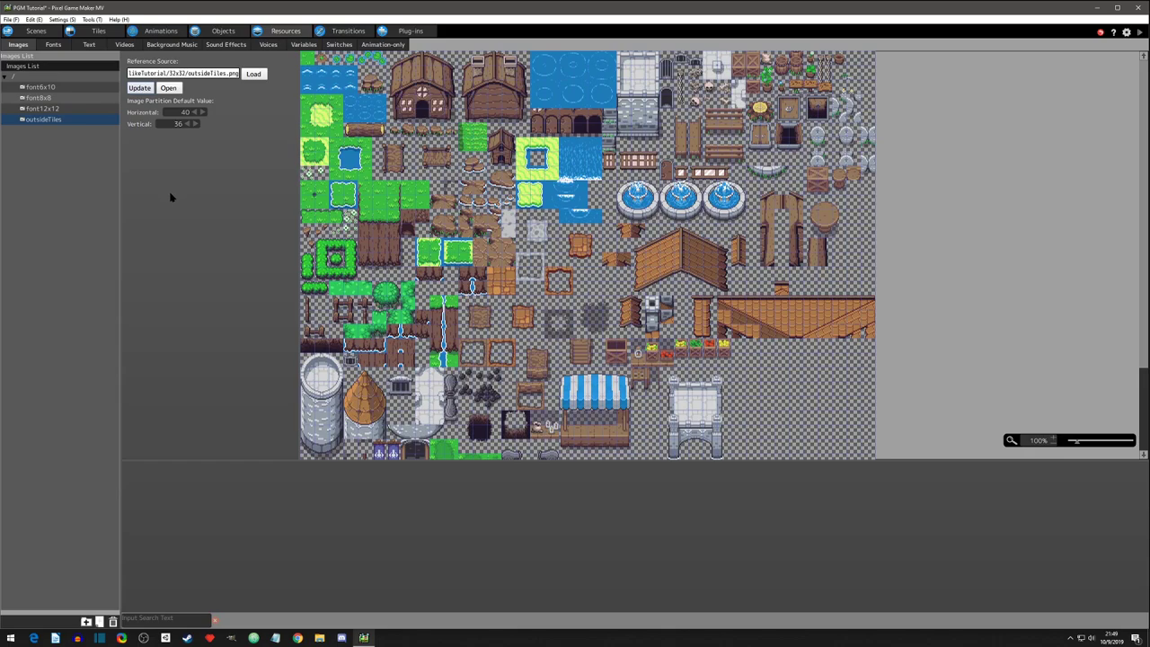
scroll(422, 117, up, 3)
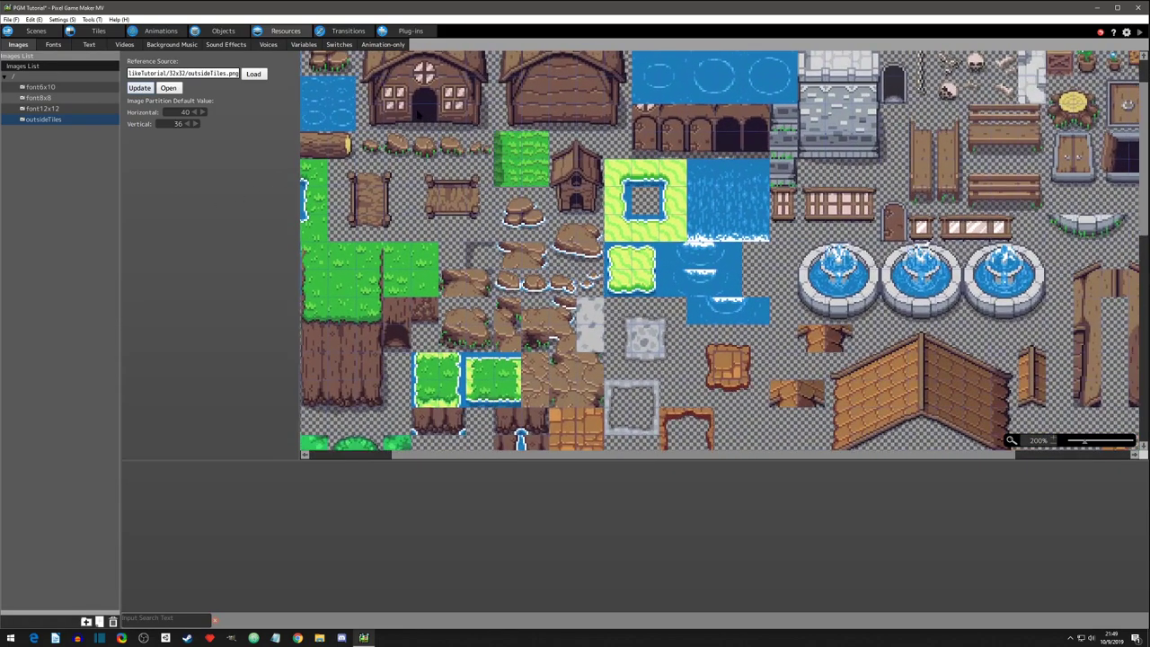
scroll(423, 117, down, 3)
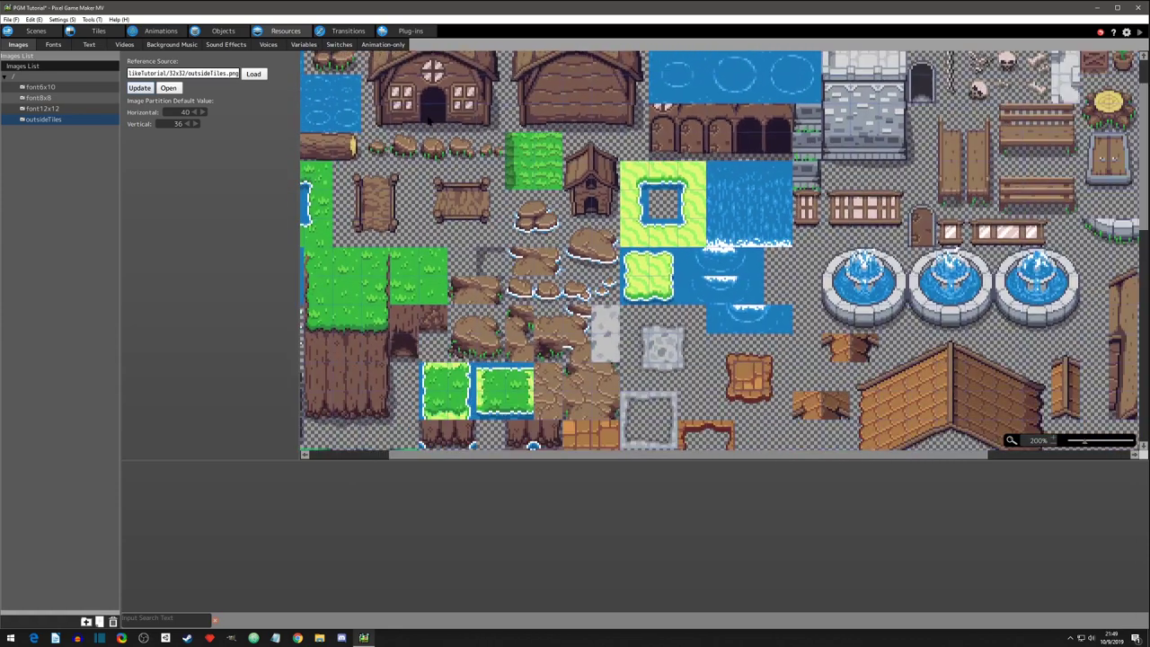
scroll(427, 119, down, 1)
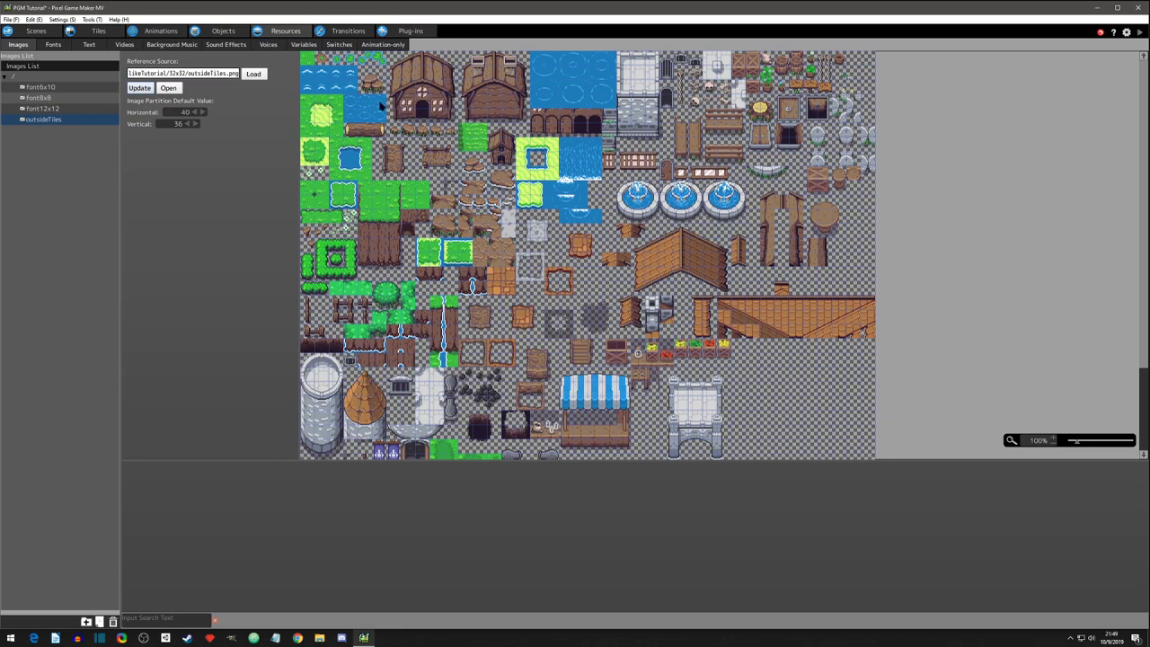
scroll(381, 106, down, 1)
scroll(372, 112, up, 1)
click(54, 45)
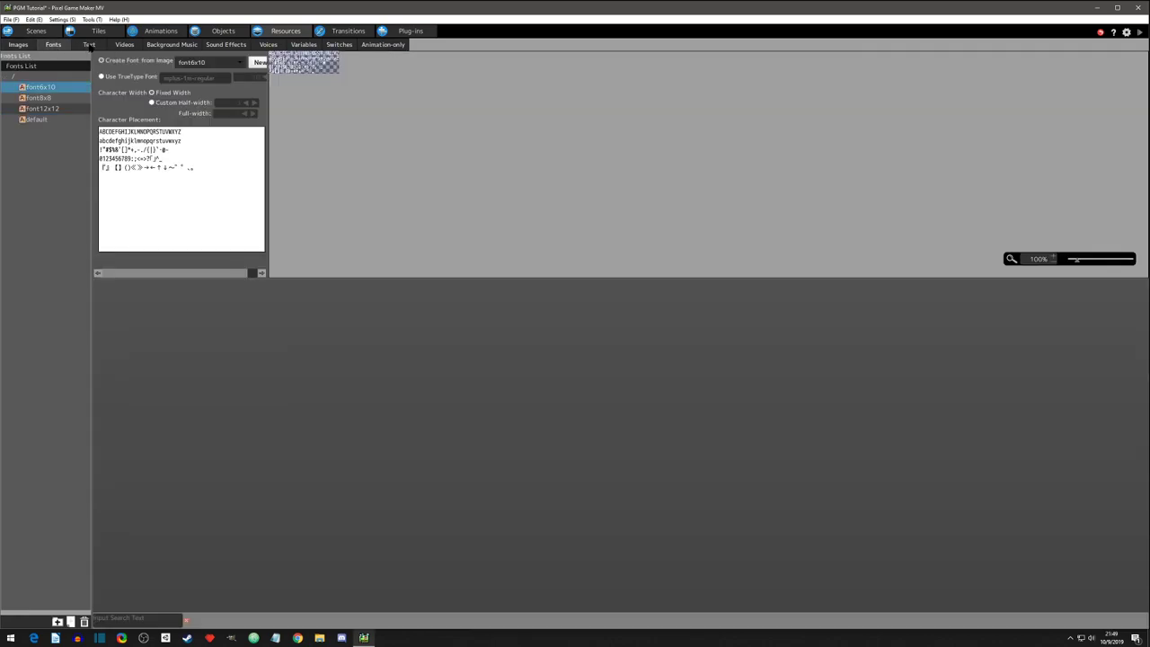
click(89, 45)
click(125, 45)
click(179, 46)
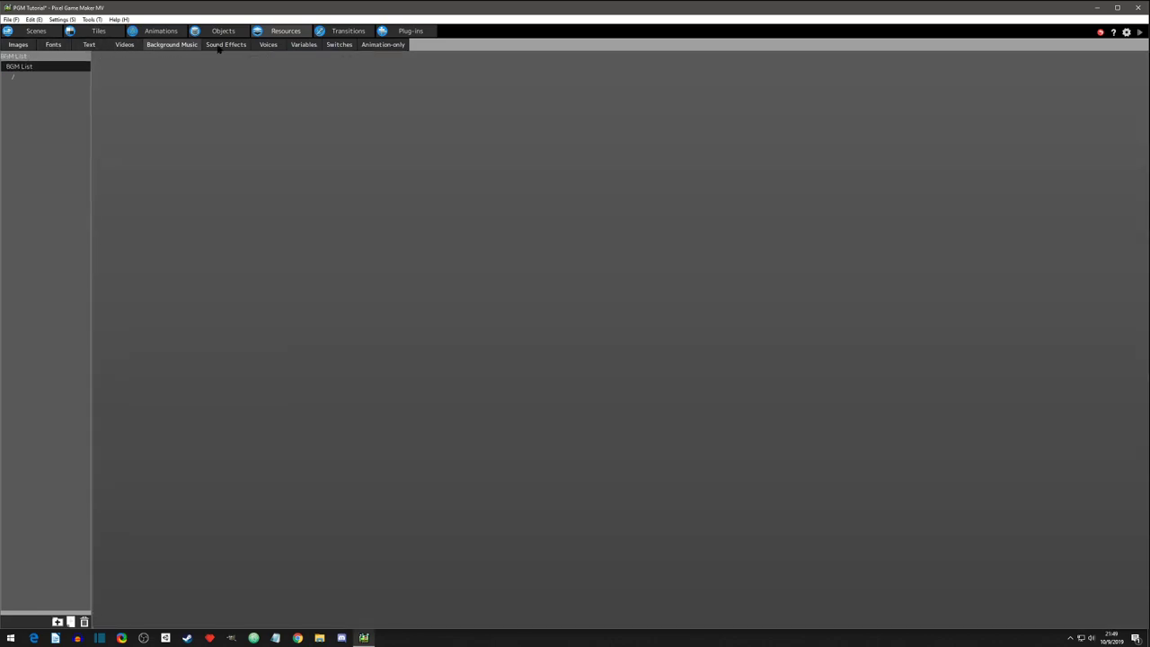
click(222, 46)
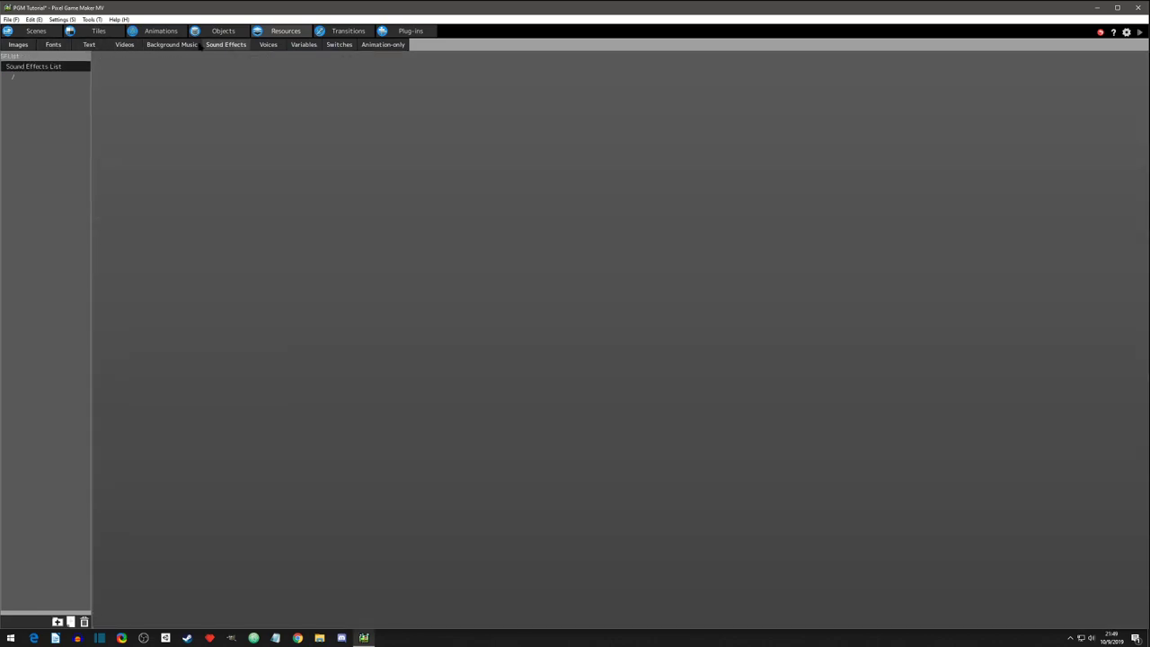
click(277, 46)
click(306, 46)
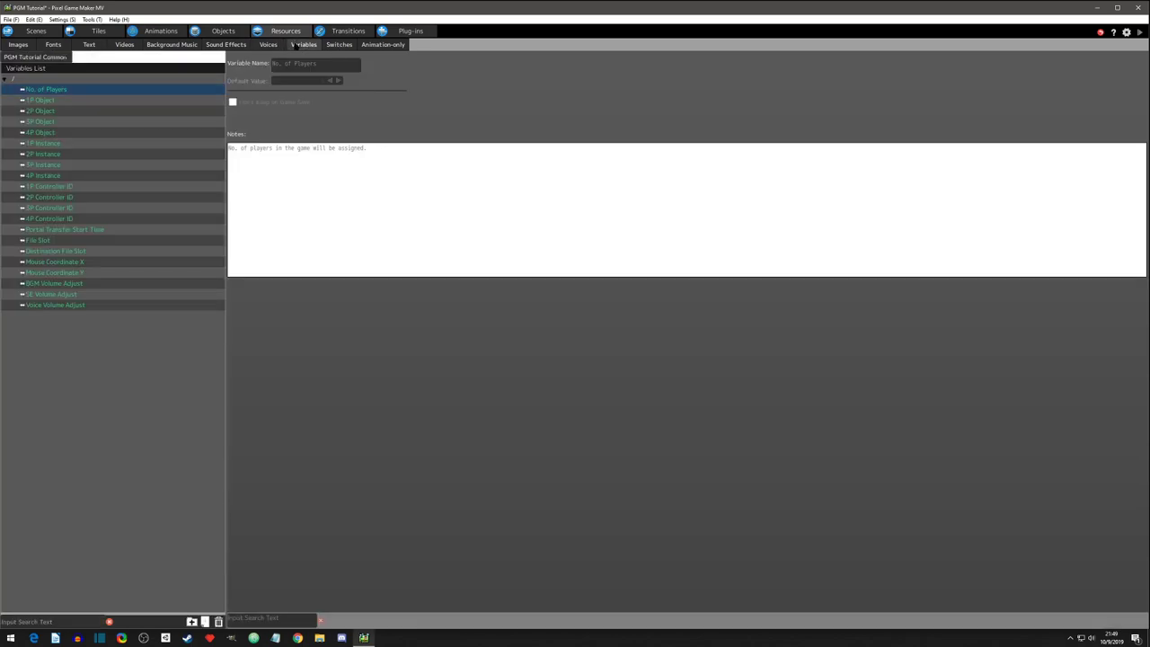
click(339, 45)
click(383, 45)
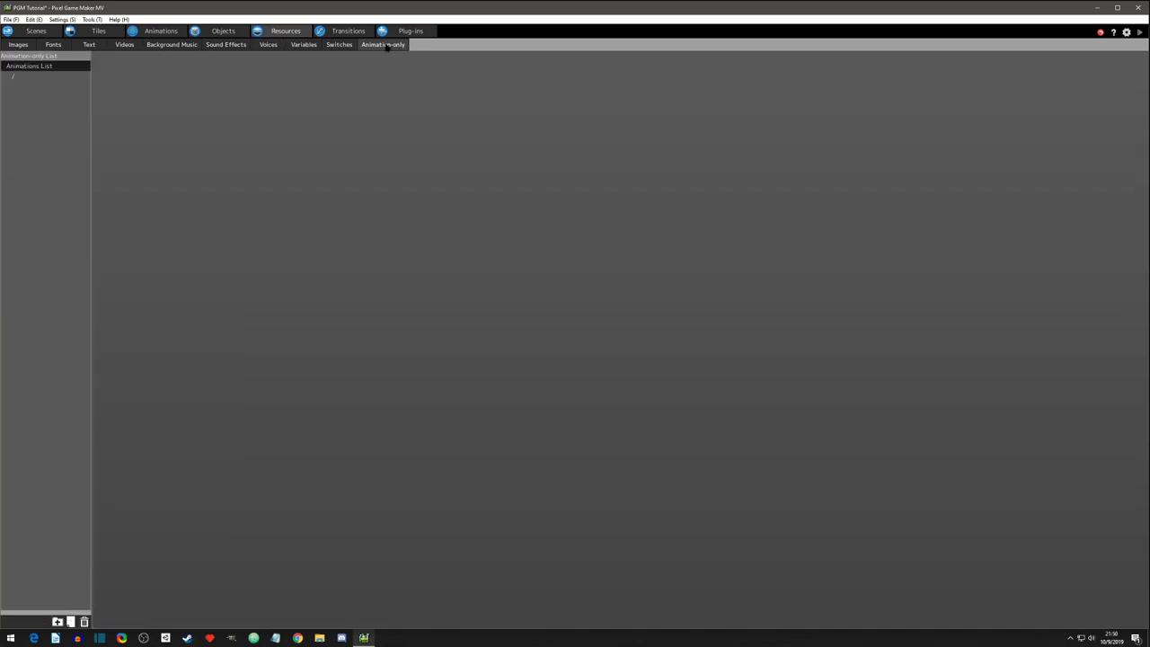
click(23, 46)
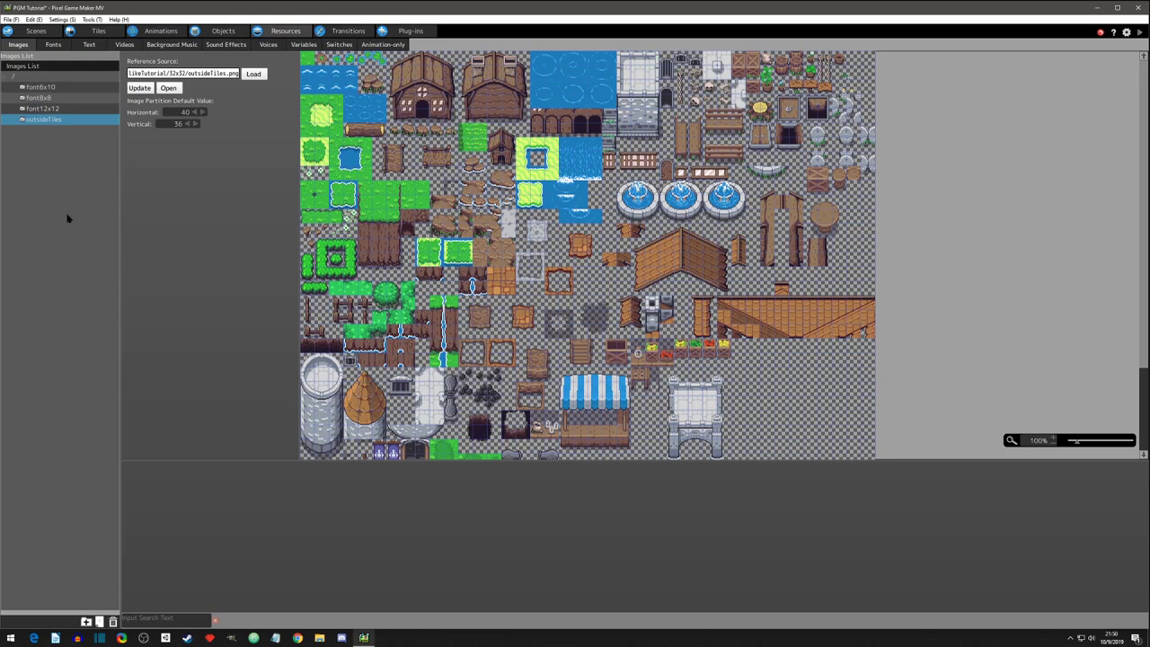
click(47, 147)
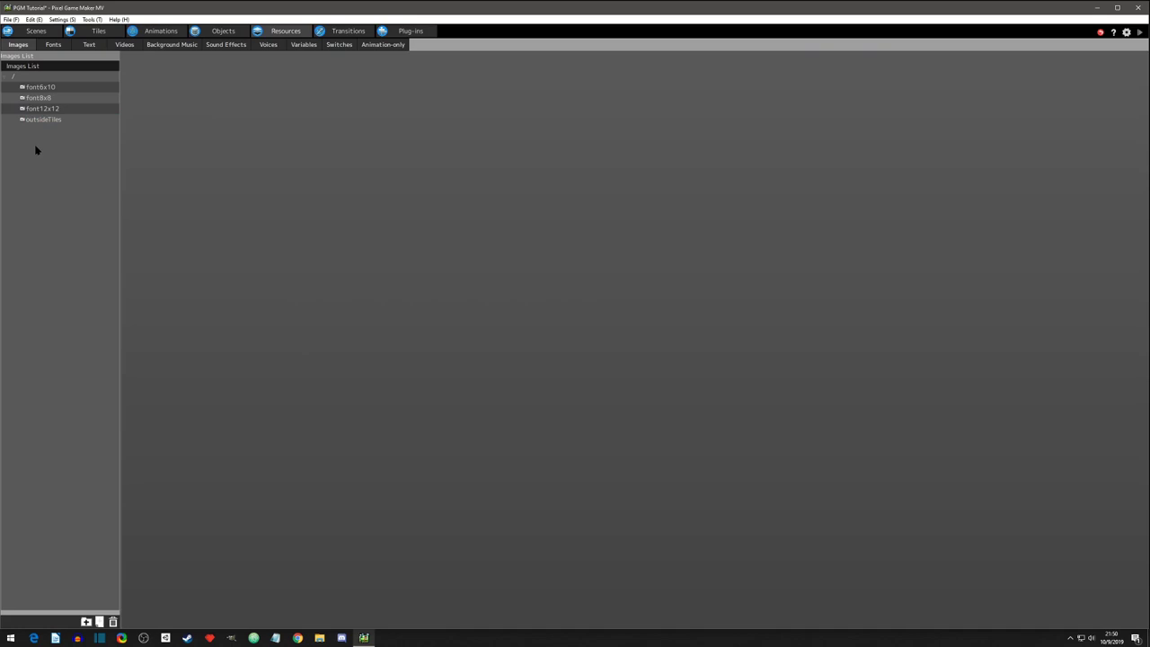
Add a new folder to the Images list and name it 'fonts'.
right_click(36, 148)
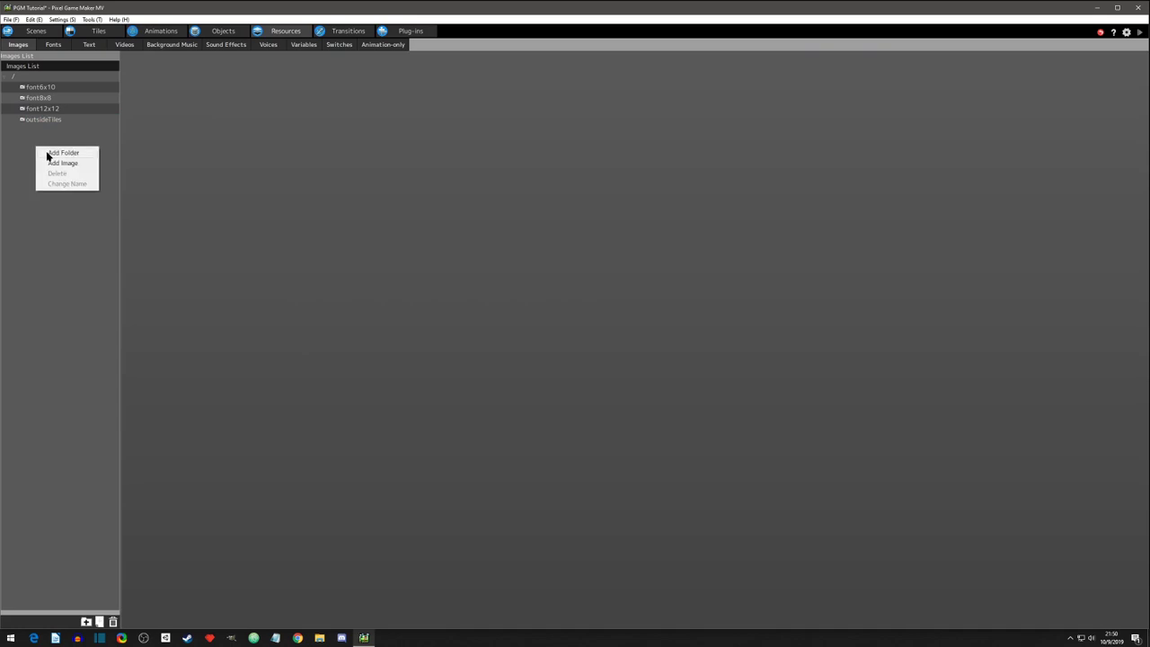
click(54, 153)
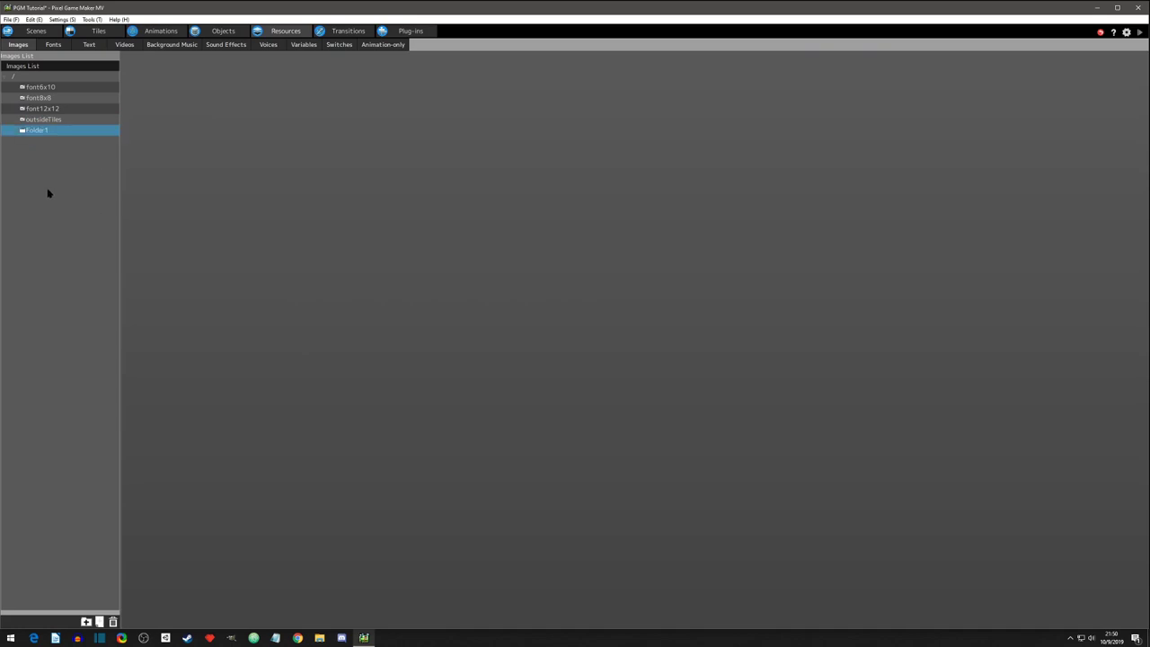
click(40, 133)
text(fonts)
key(Return)
Move font6x10, font8x8 and font12x12 into fonts and place fonts at root level.
click(47, 88)
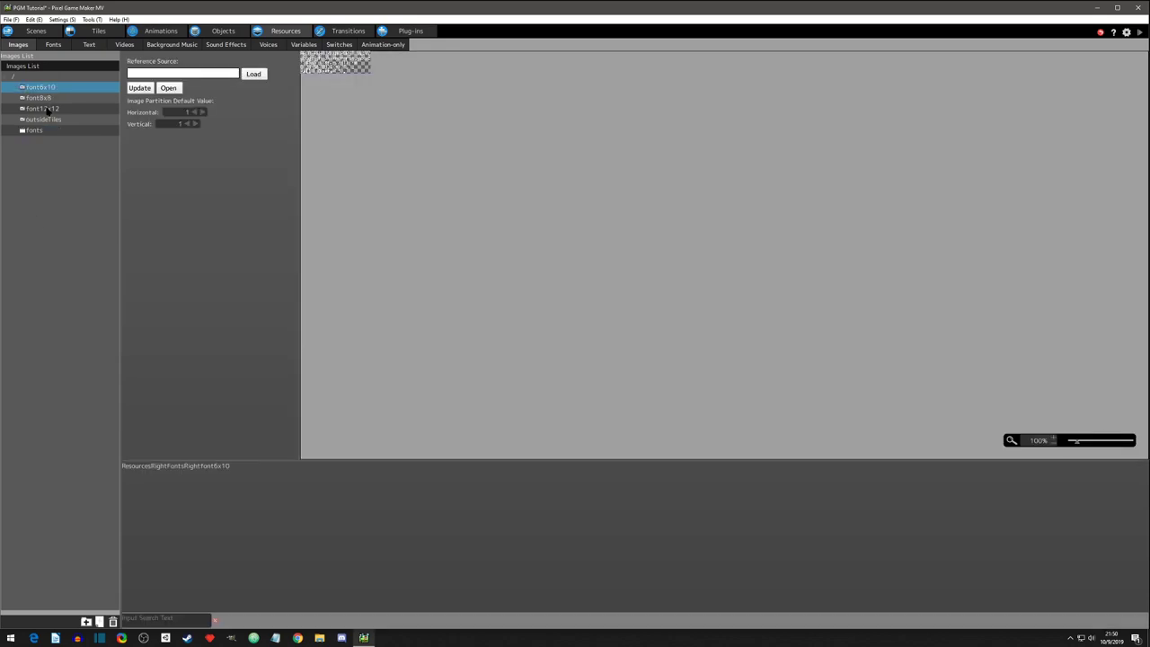
shift+click(48, 109)
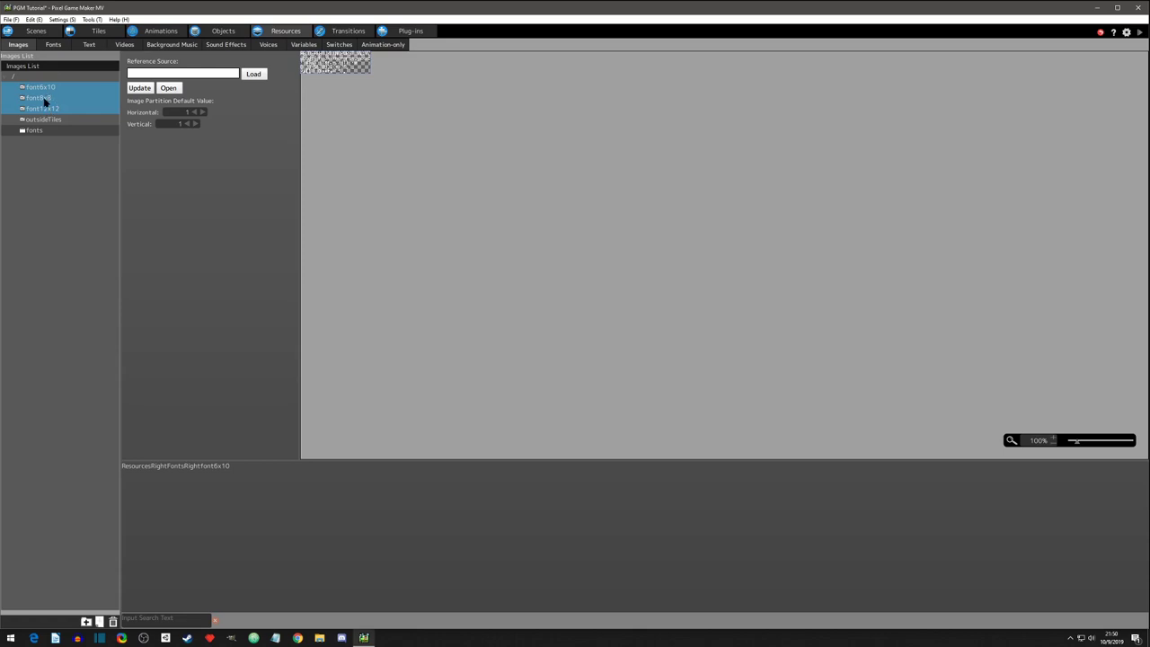
drag(46, 101, 43, 134)
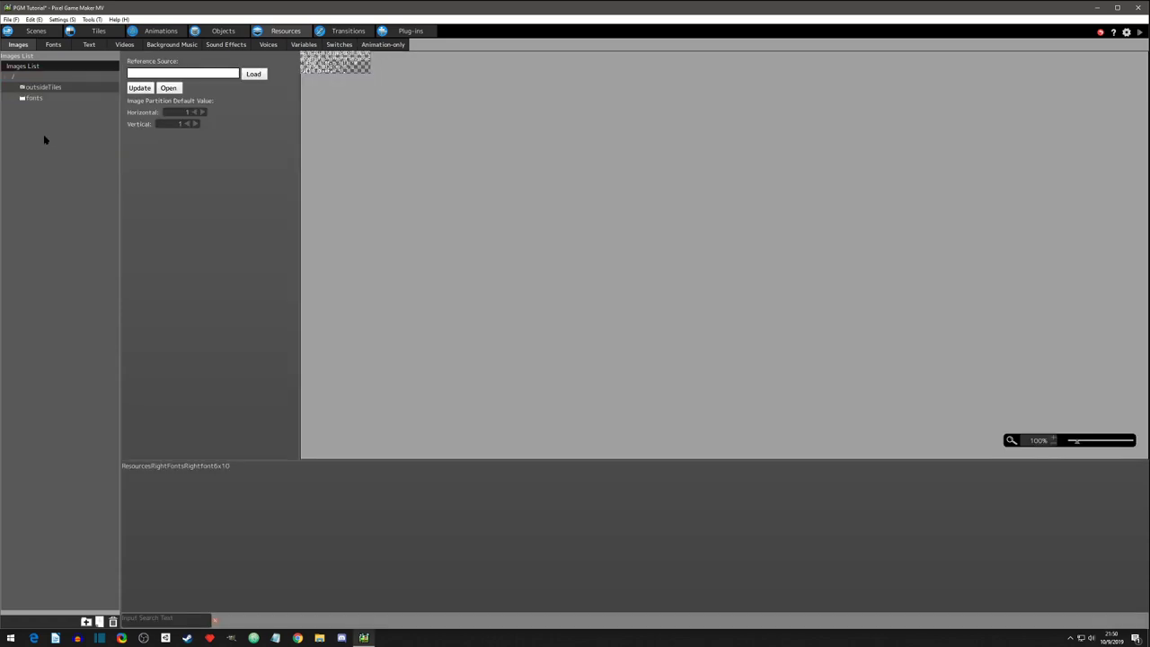
drag(39, 98, 45, 84)
click(43, 99)
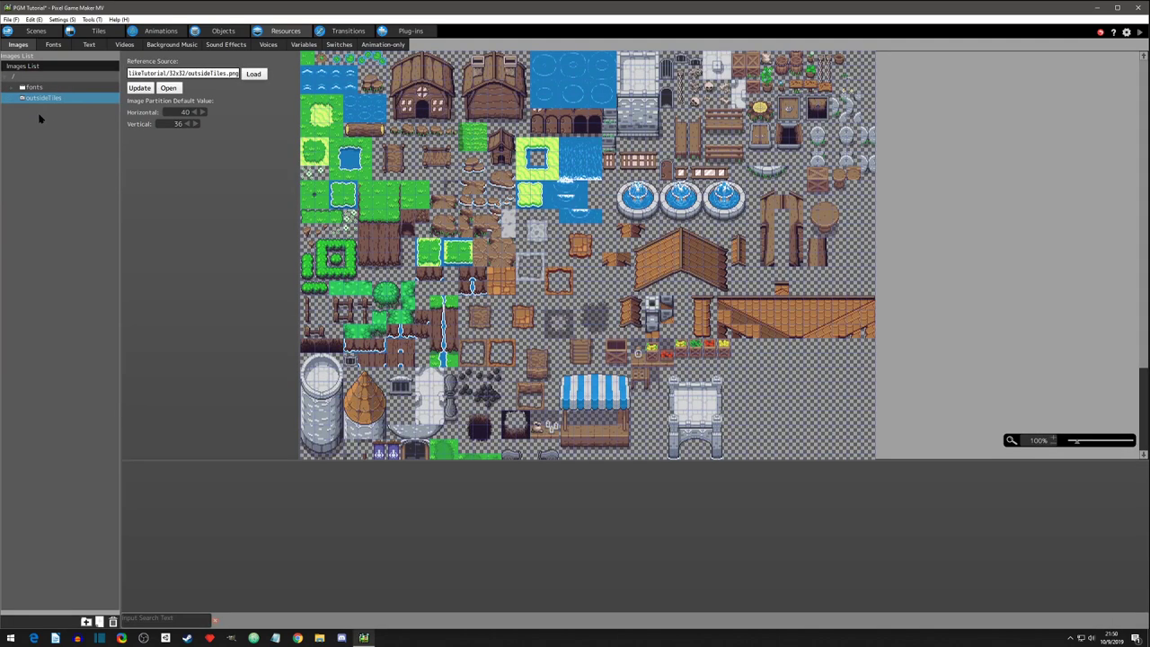
Add another Images list folder named 'tiles'.
right_click(19, 159)
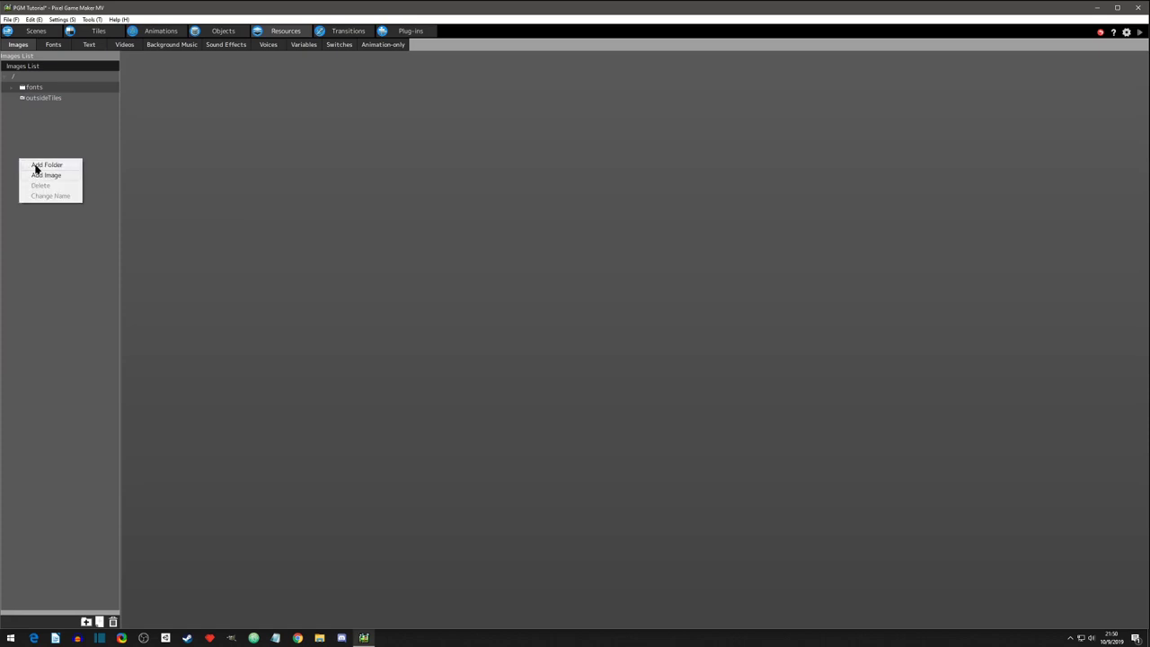
click(36, 167)
click(36, 110)
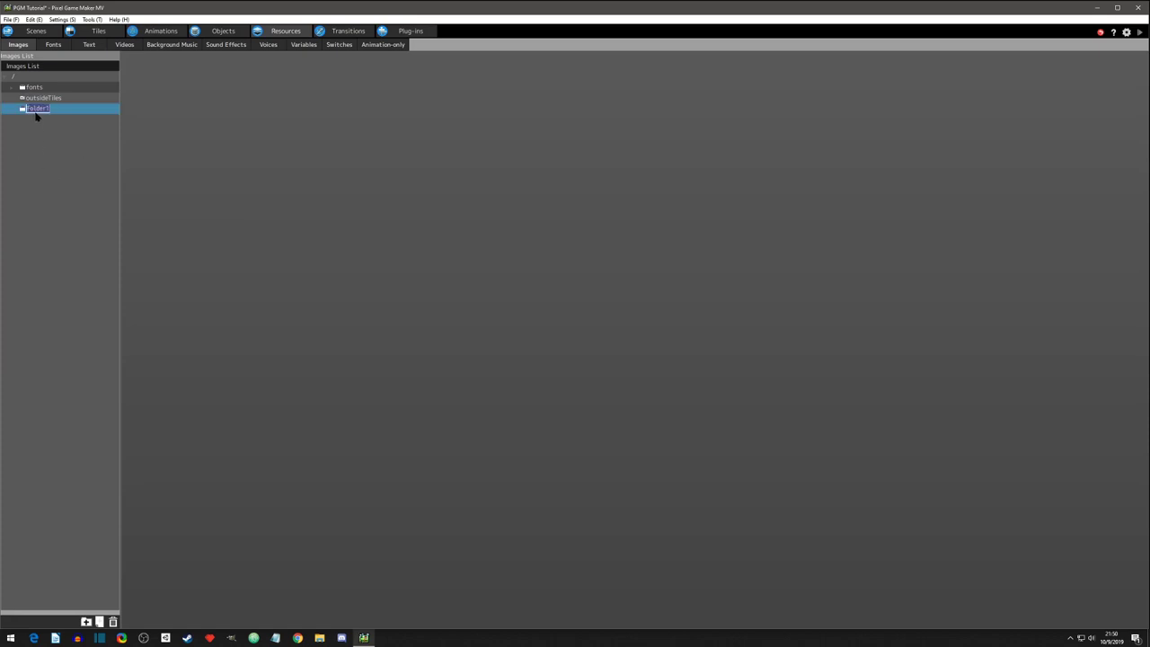
text(tiles)
key(Return)
Move outsideTiles into the tiles folder and collapse it.
click(41, 99)
drag(45, 99, 44, 113)
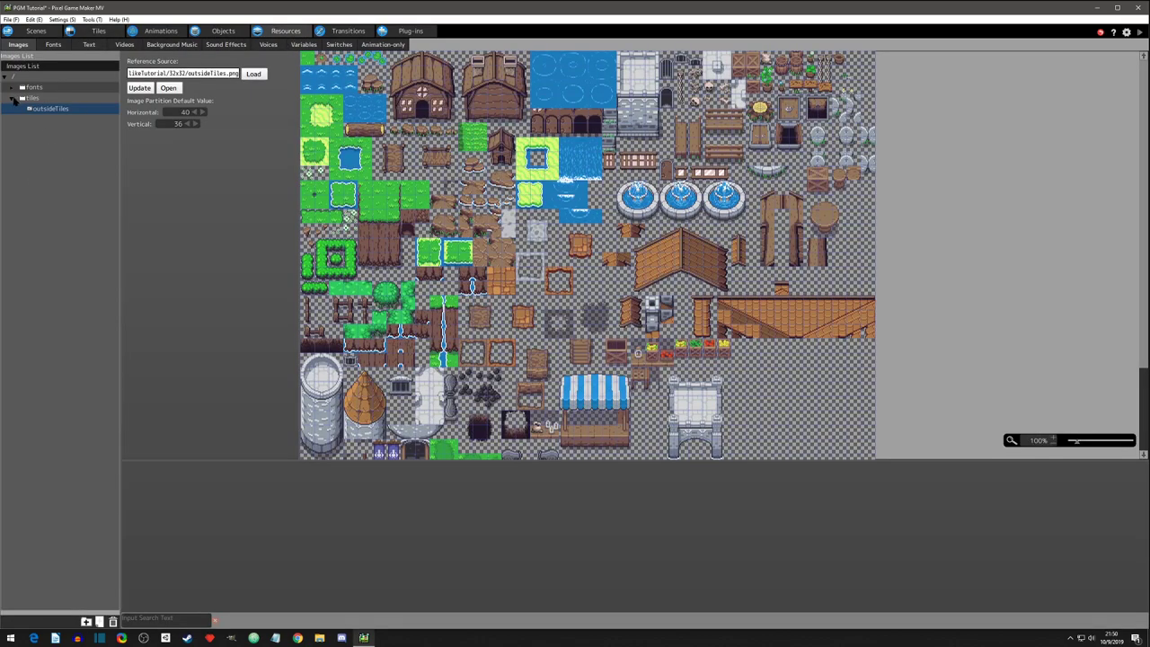
click(12, 101)
click(36, 189)
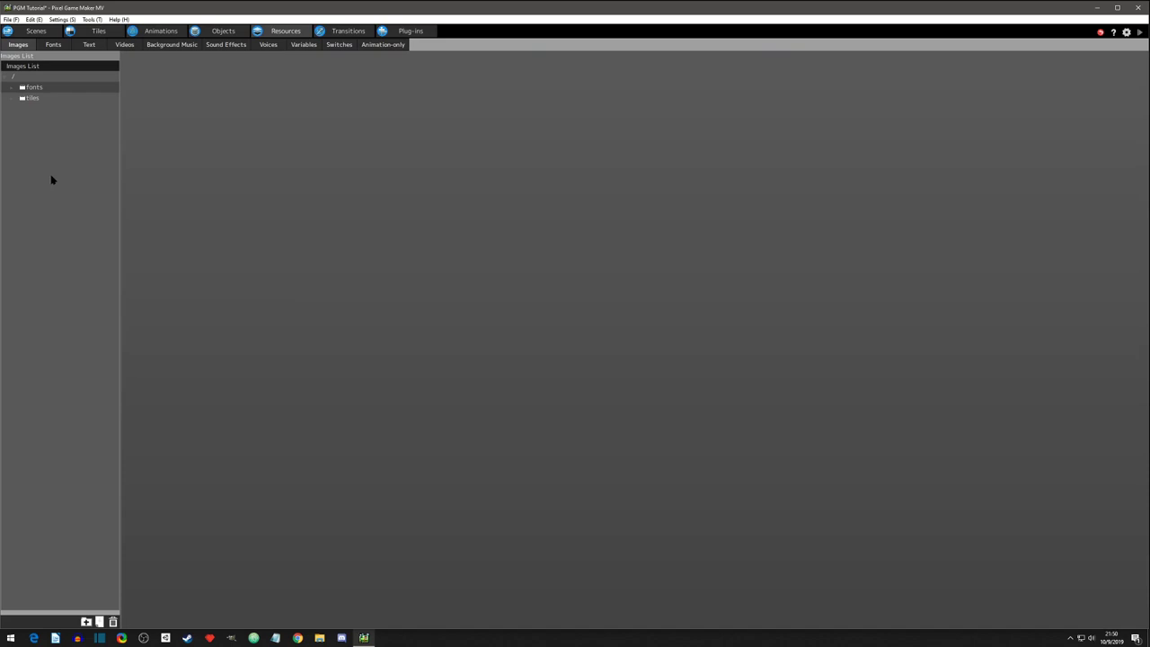
right_click(39, 176)
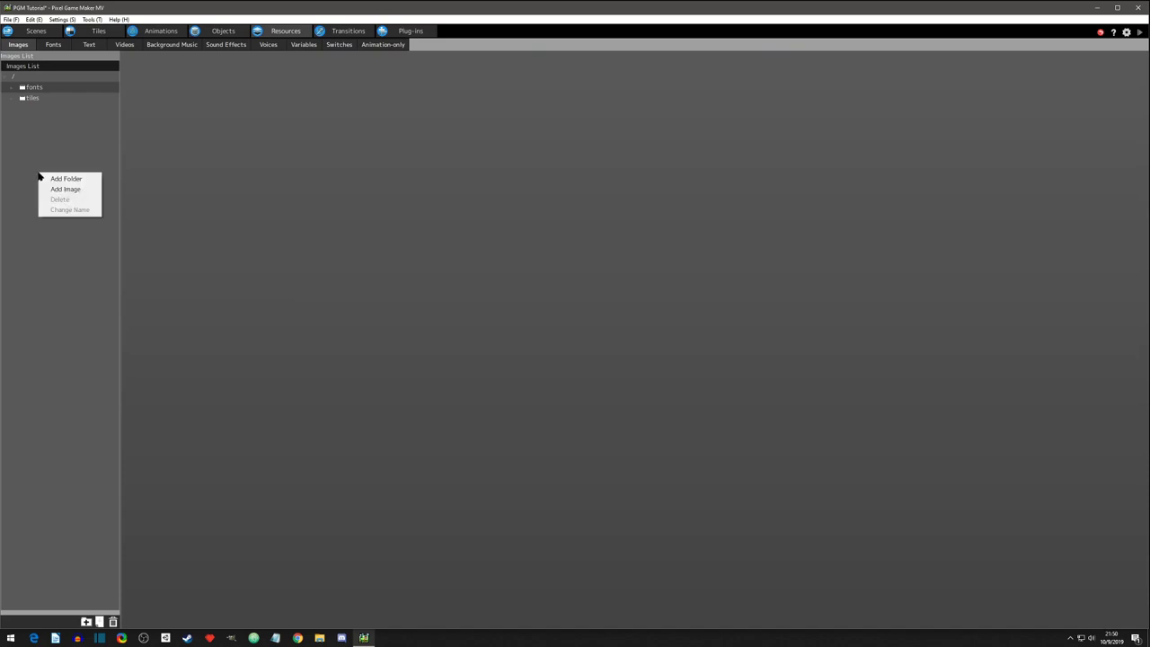
Load playerBasic.png as a new image and zoom around its sprite sheet preview.
click(49, 193)
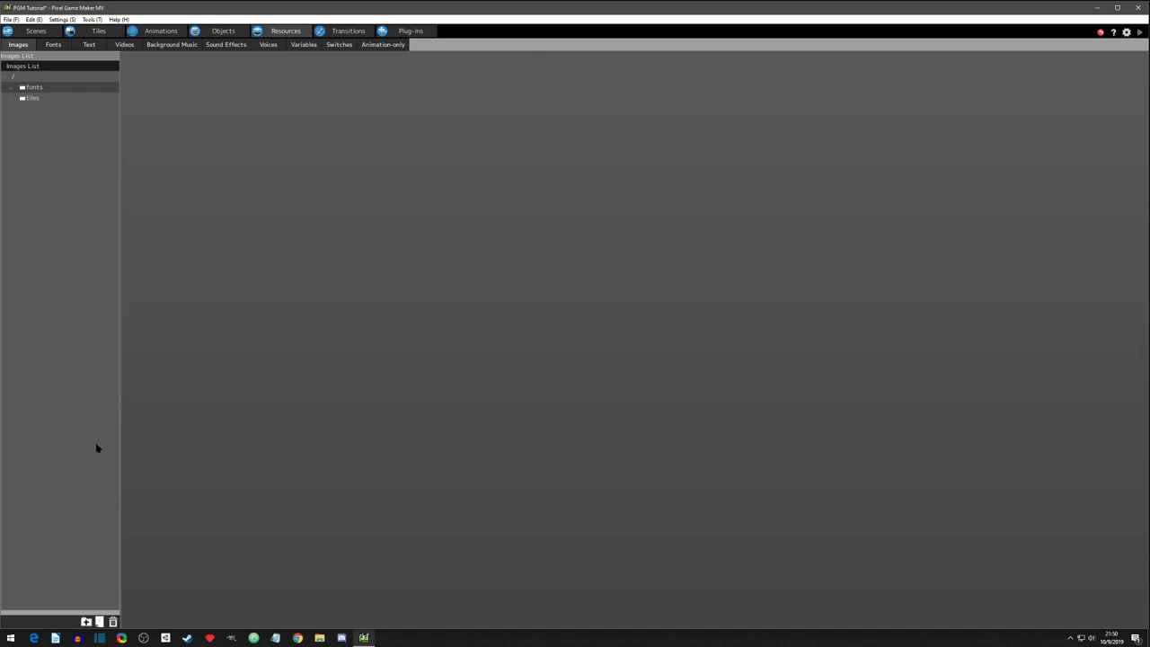
right_click(56, 201)
click(64, 216)
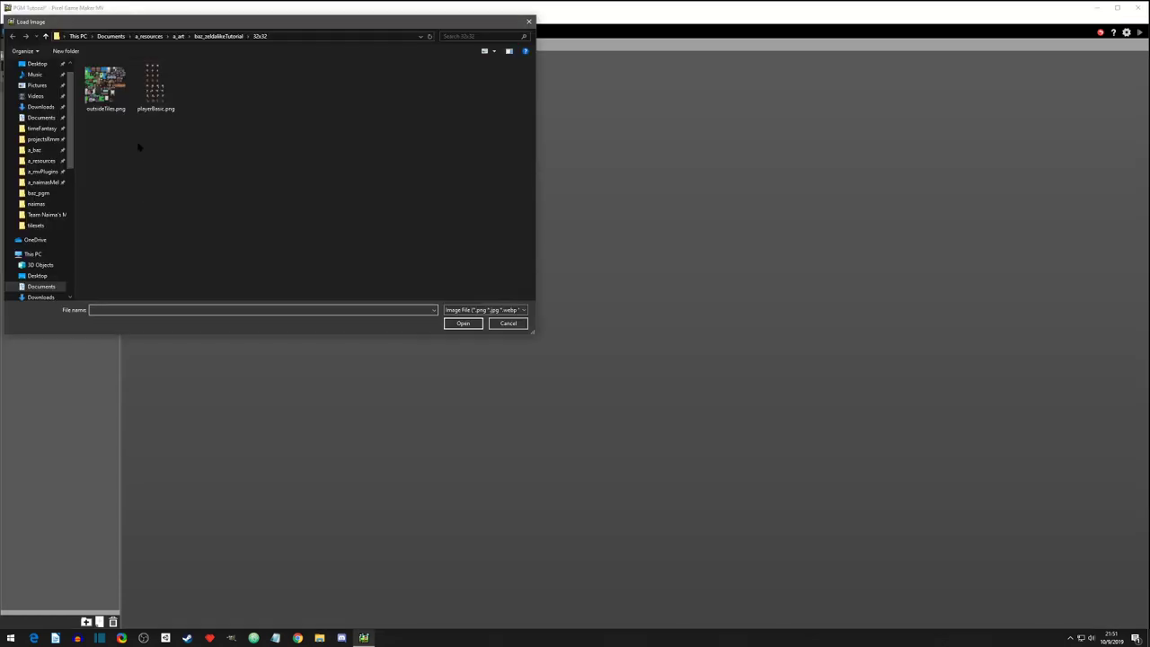
double_click(155, 88)
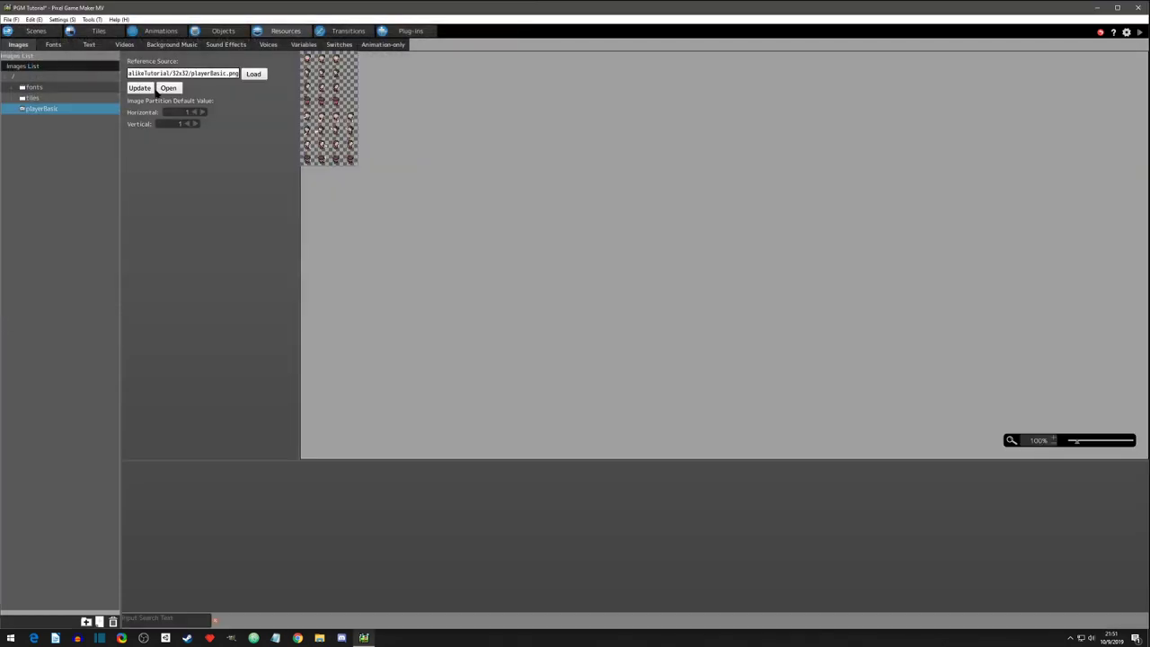
scroll(323, 94, up, 5)
scroll(325, 97, down, 4)
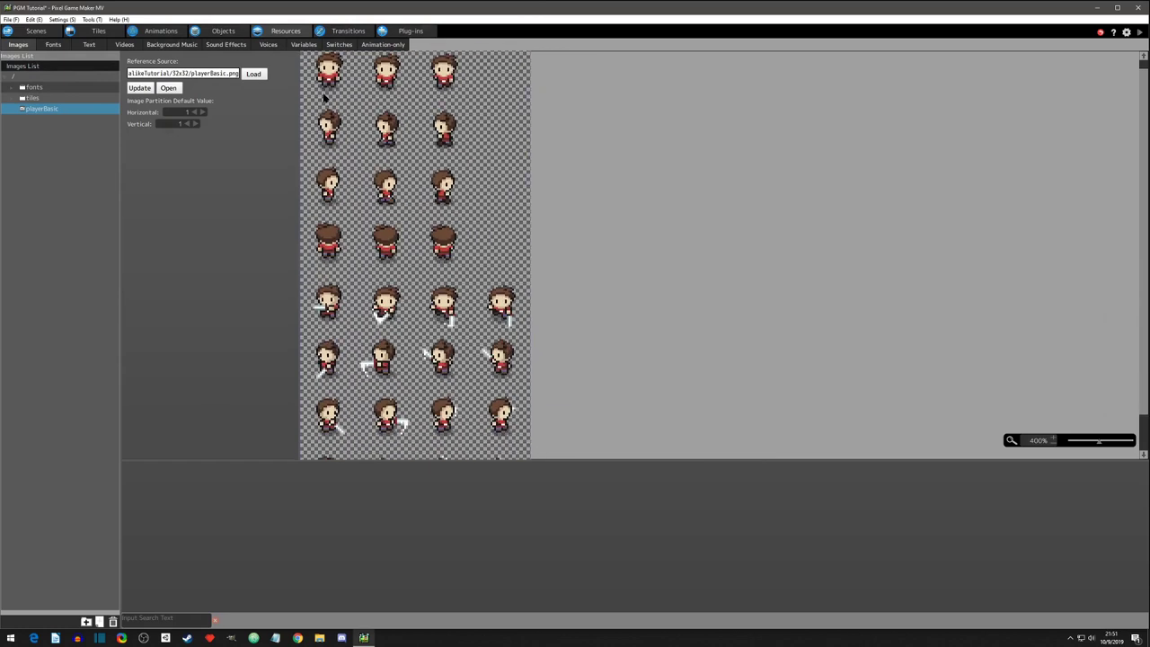
scroll(357, 90, up, 4)
scroll(426, 170, up, 2)
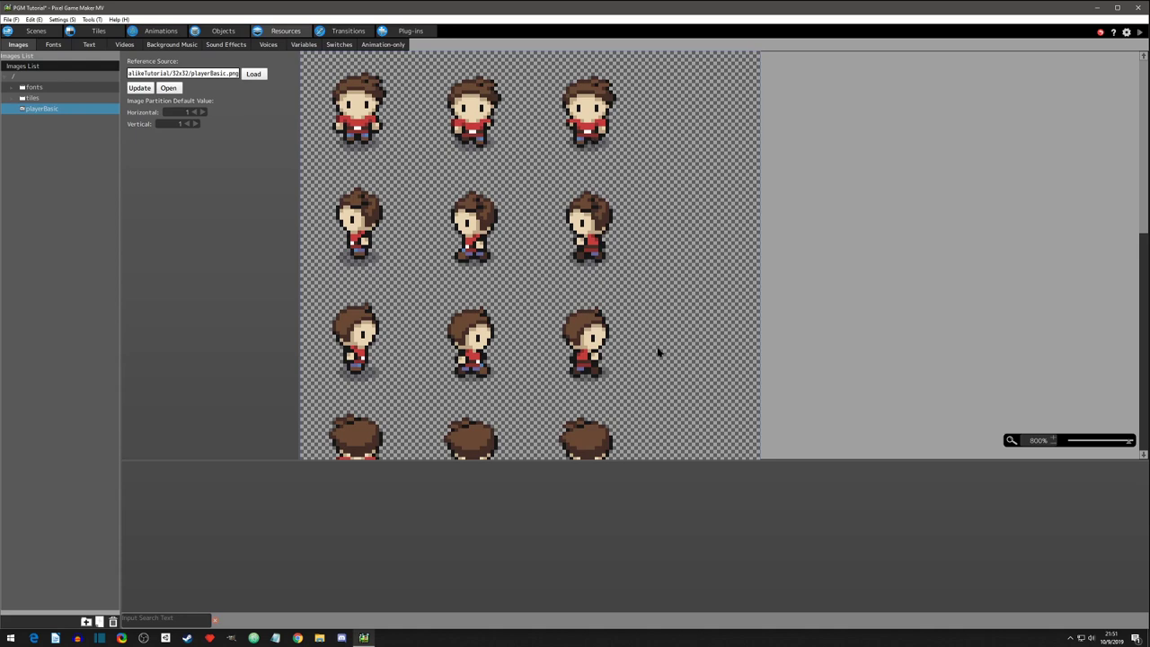
scroll(656, 267, down, 2)
scroll(524, 311, down, 1)
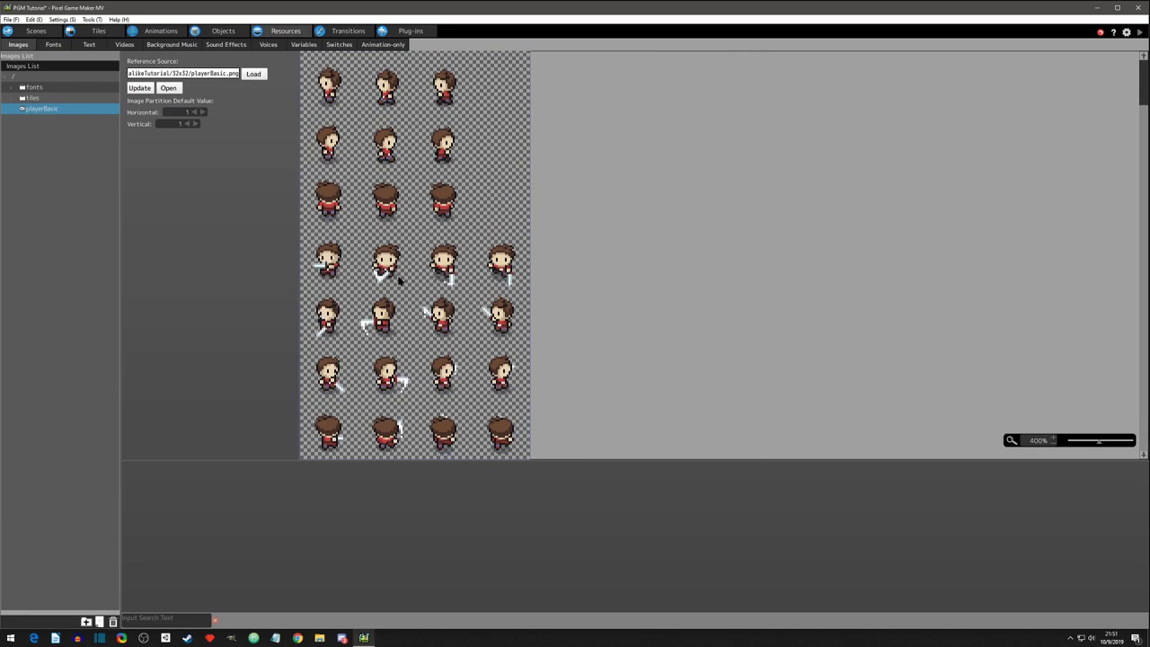
scroll(441, 267, up, 1)
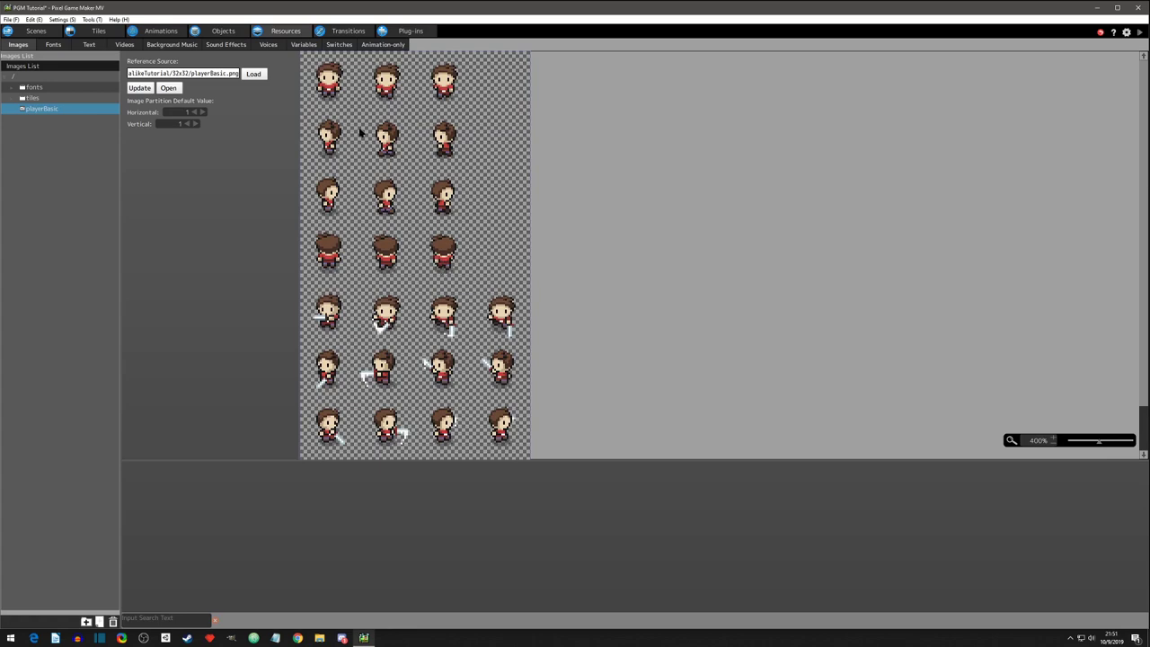
Set playerBasic's default partition to 4 horizontal and 8 vertical.
click(187, 111)
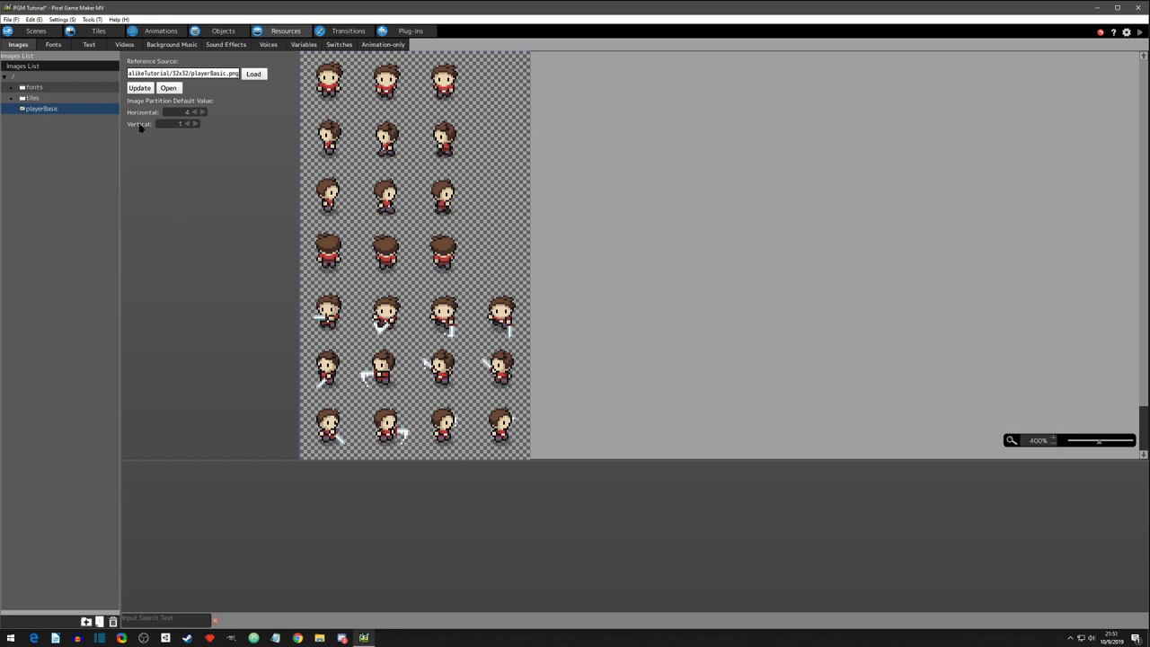
double_click(172, 123)
Add a new Images list folder named 'player'.
click(27, 181)
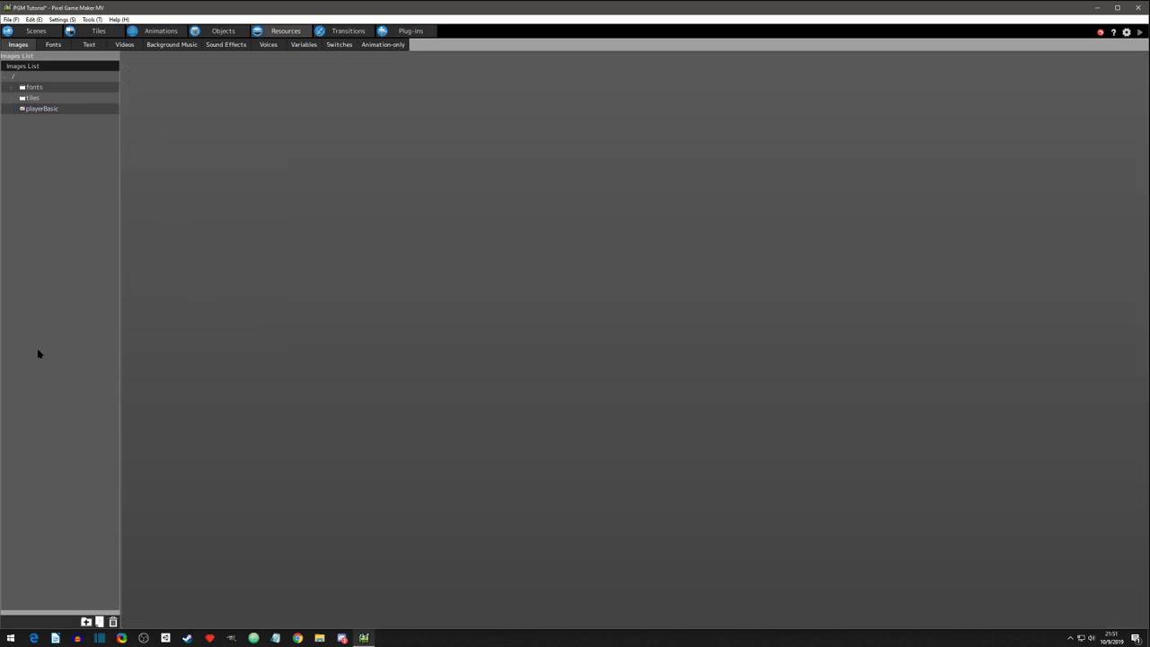
click(86, 620)
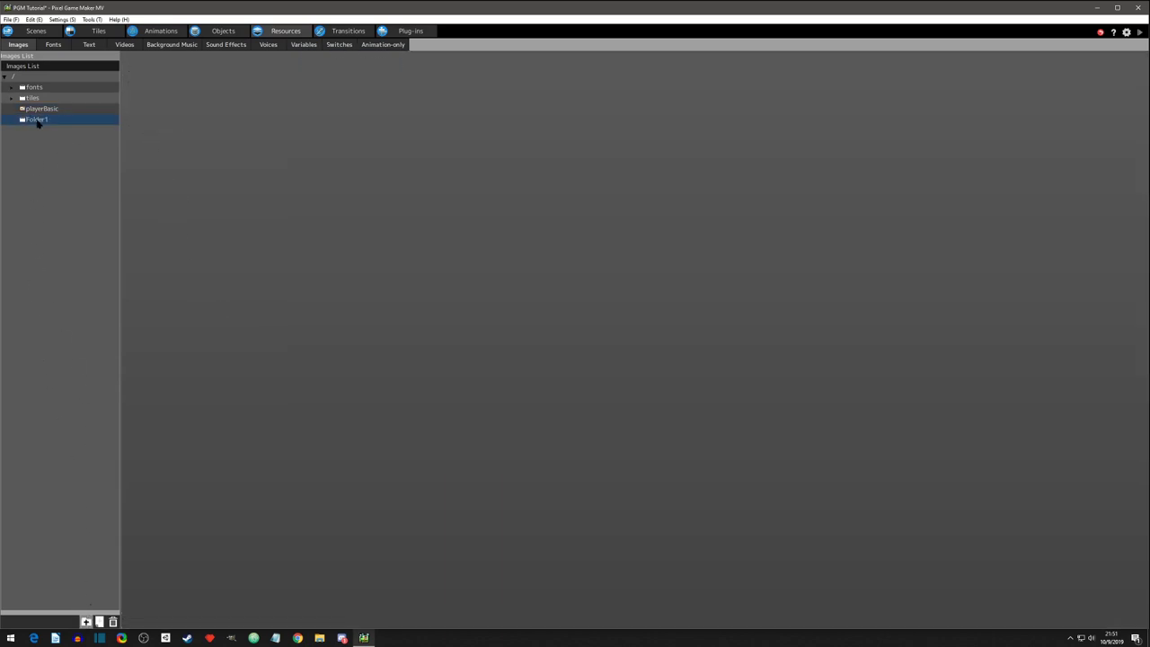
click(38, 120)
text(player)
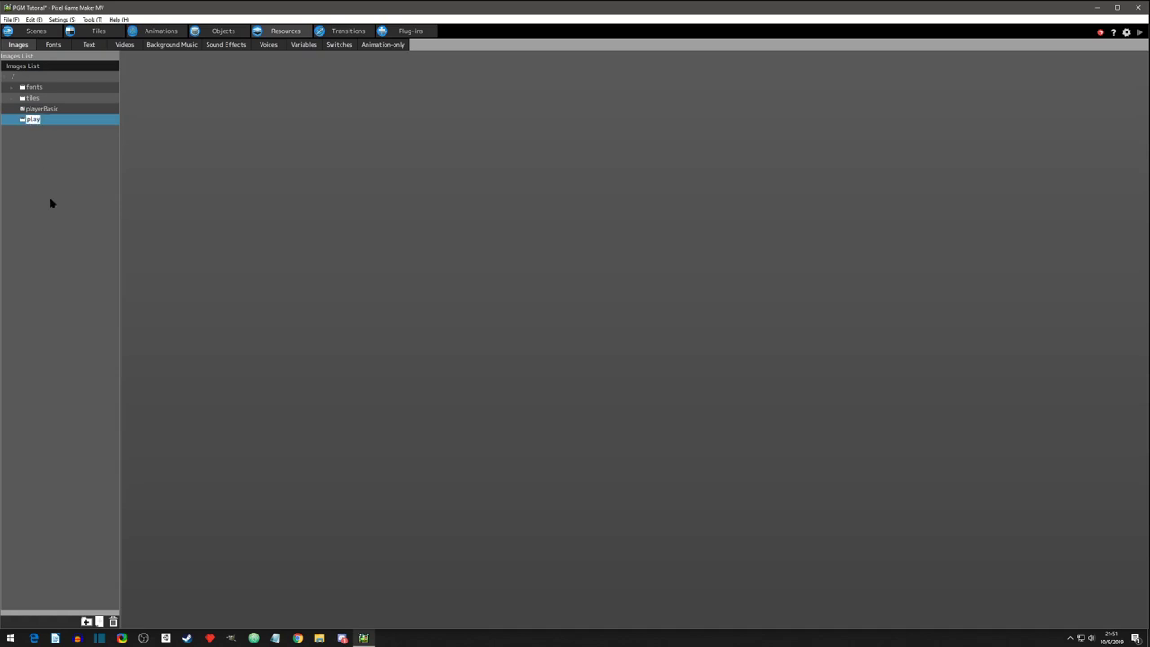
key(Return)
Move playerBasic into the player folder and expand tiles to show outsideTiles.
drag(36, 109, 41, 118)
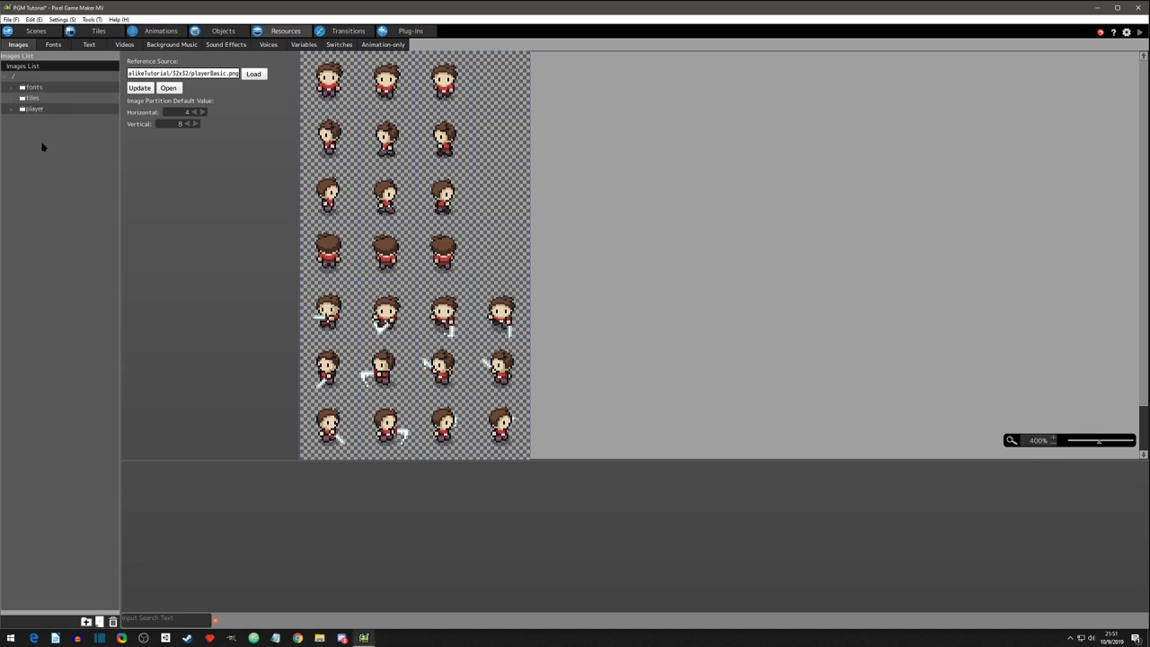
click(12, 100)
click(11, 100)
click(48, 175)
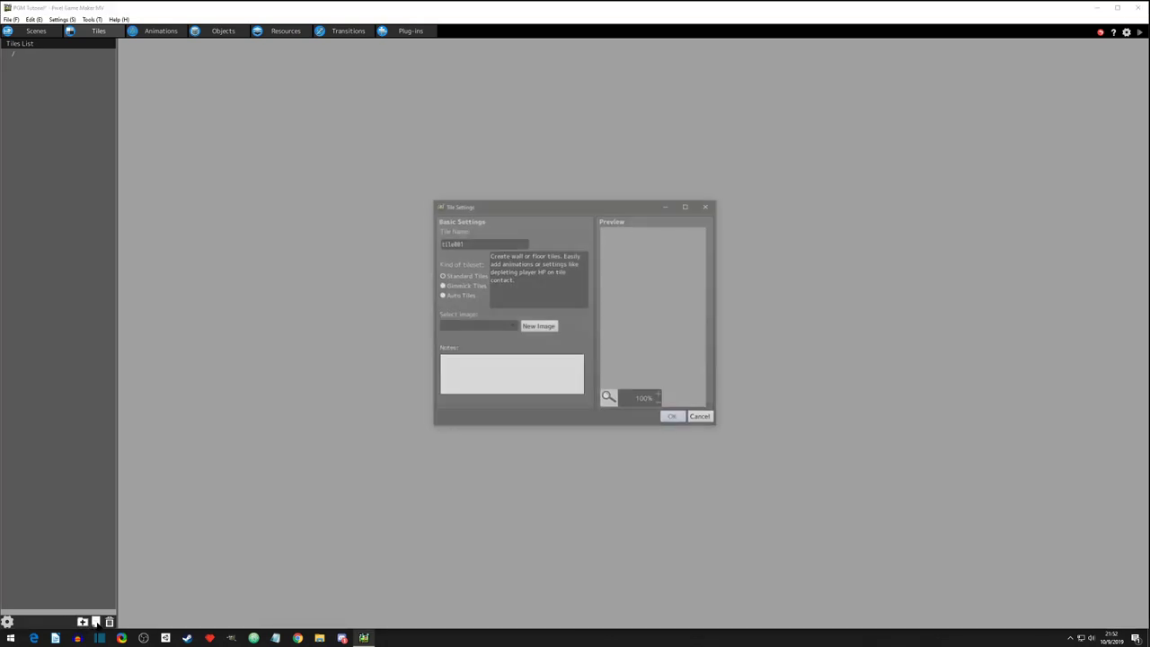
Name the new tileset 'outside' and keep its kind as Standard Tiles.
double_click(471, 242)
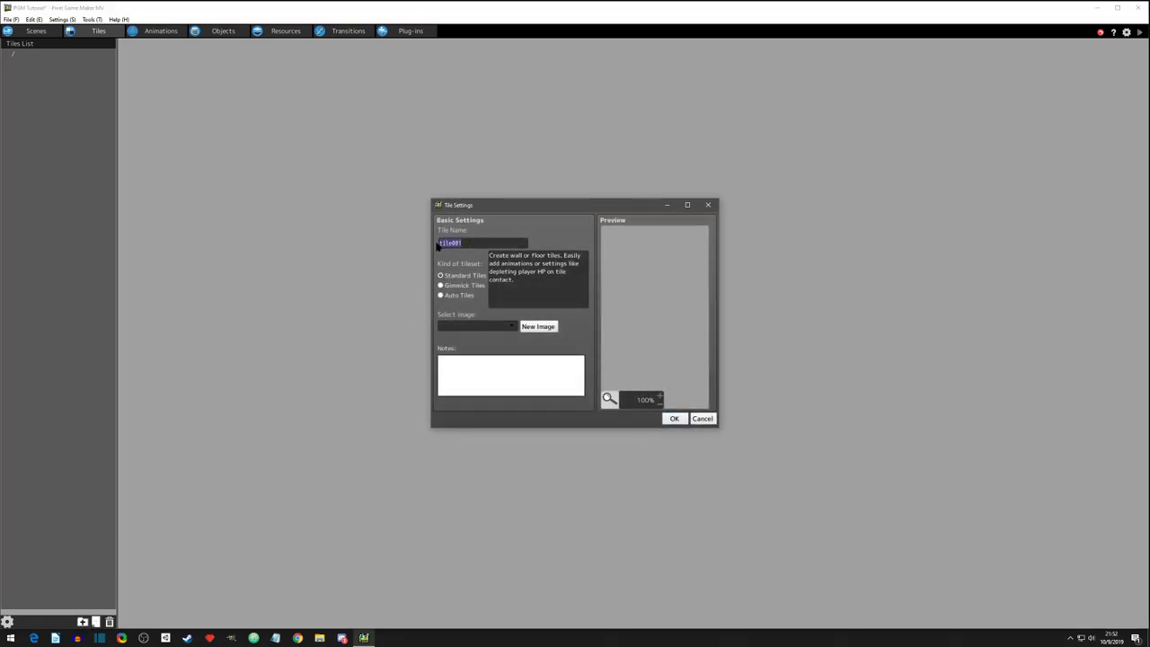
text(outside)
click(440, 284)
click(441, 297)
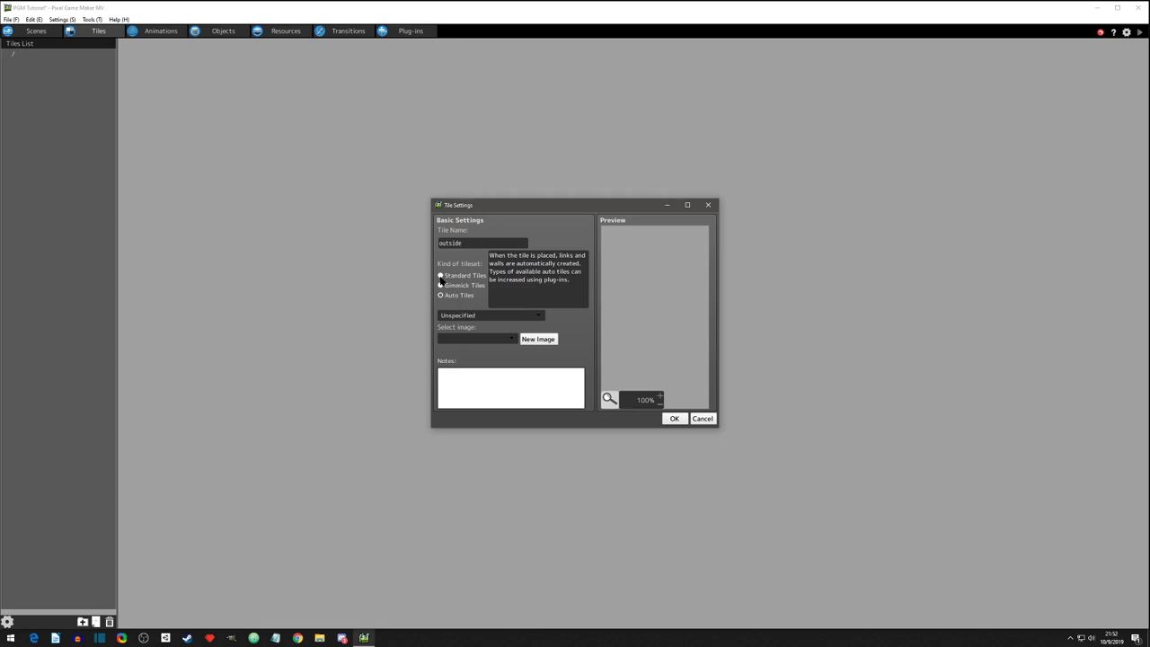
click(441, 276)
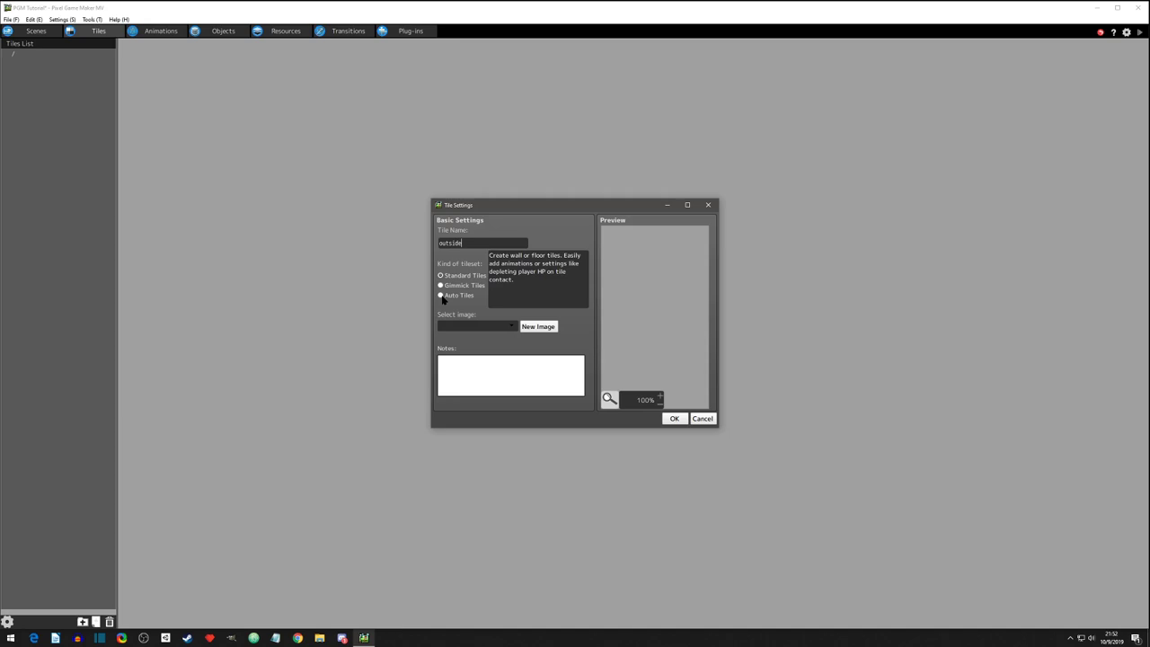
Choose tiles > outsideTiles as the tileset image.
click(480, 333)
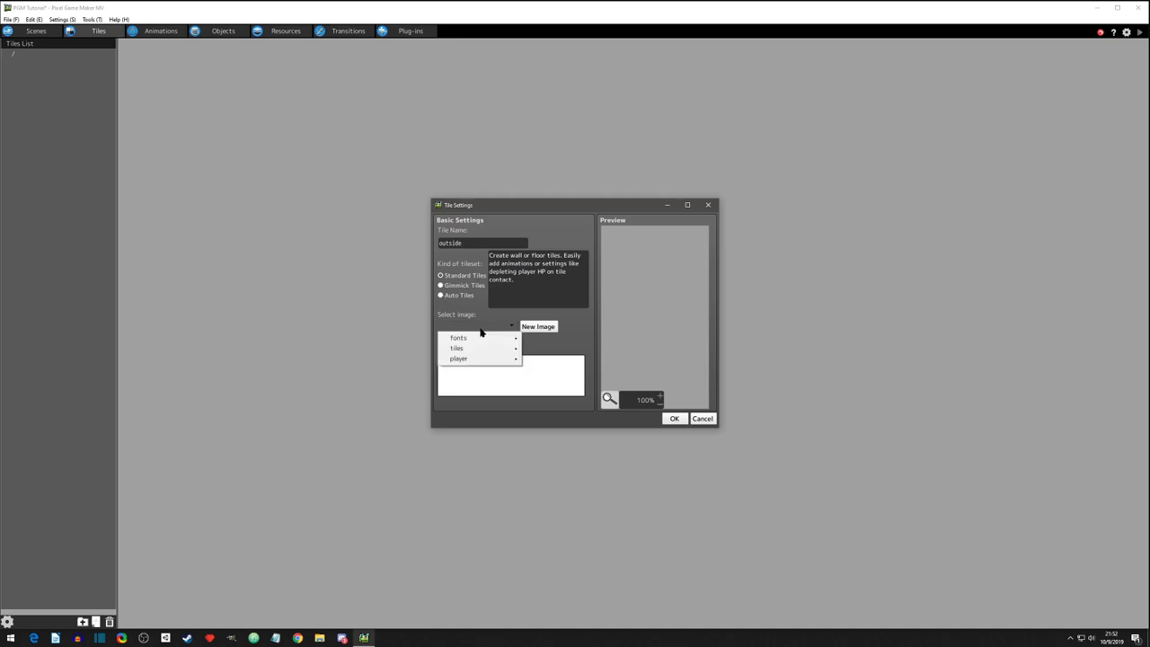
mouse_move(477, 340)
click(555, 349)
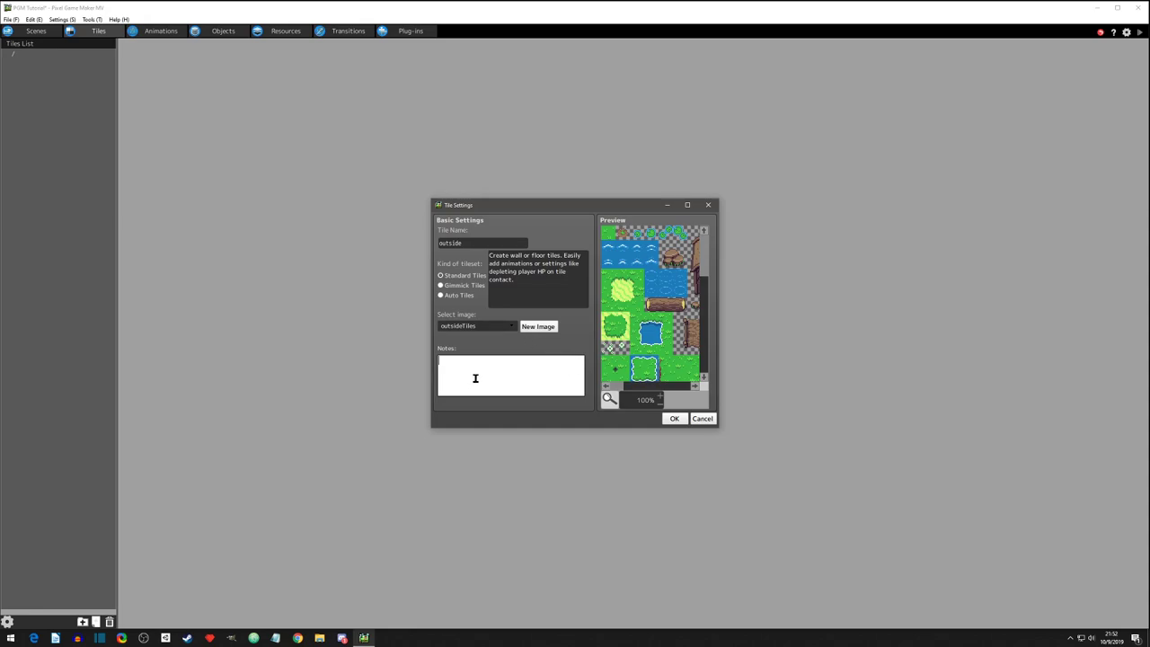
Create the outside tileset and preview two water tiles in its Animations settings.
click(673, 418)
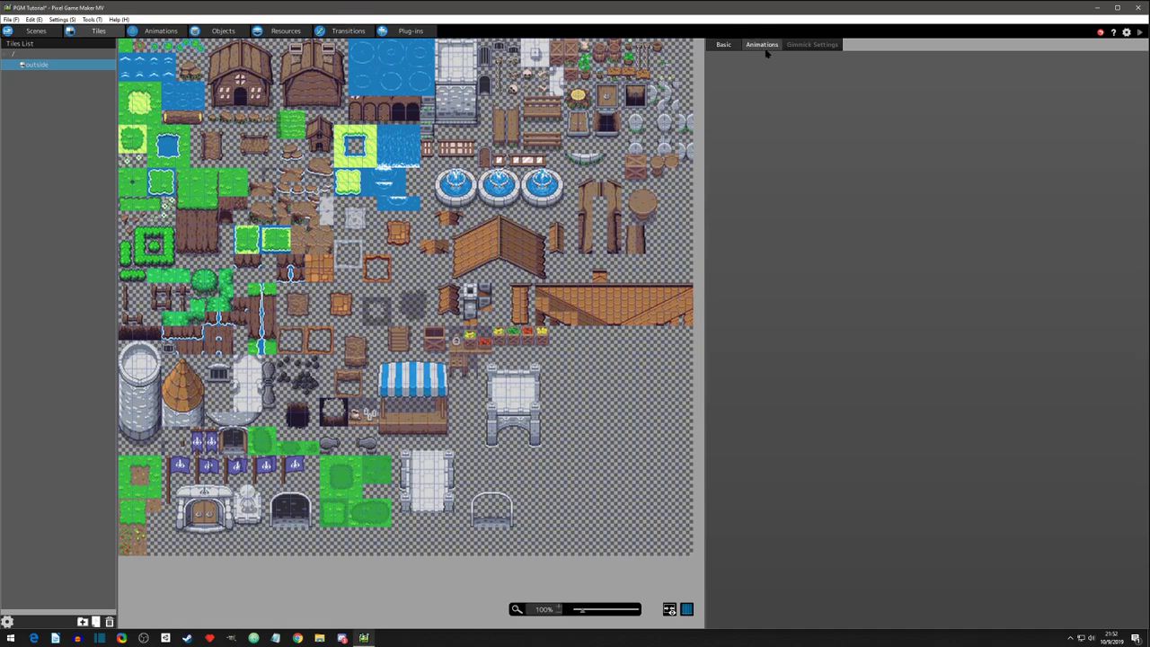
click(132, 59)
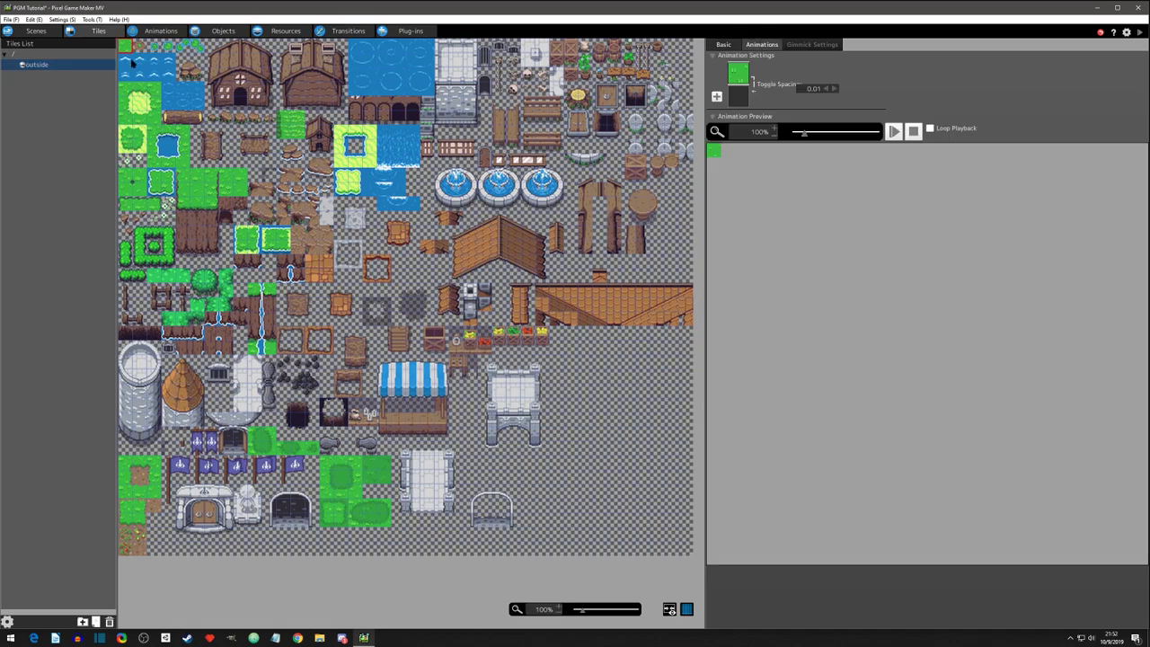
click(128, 66)
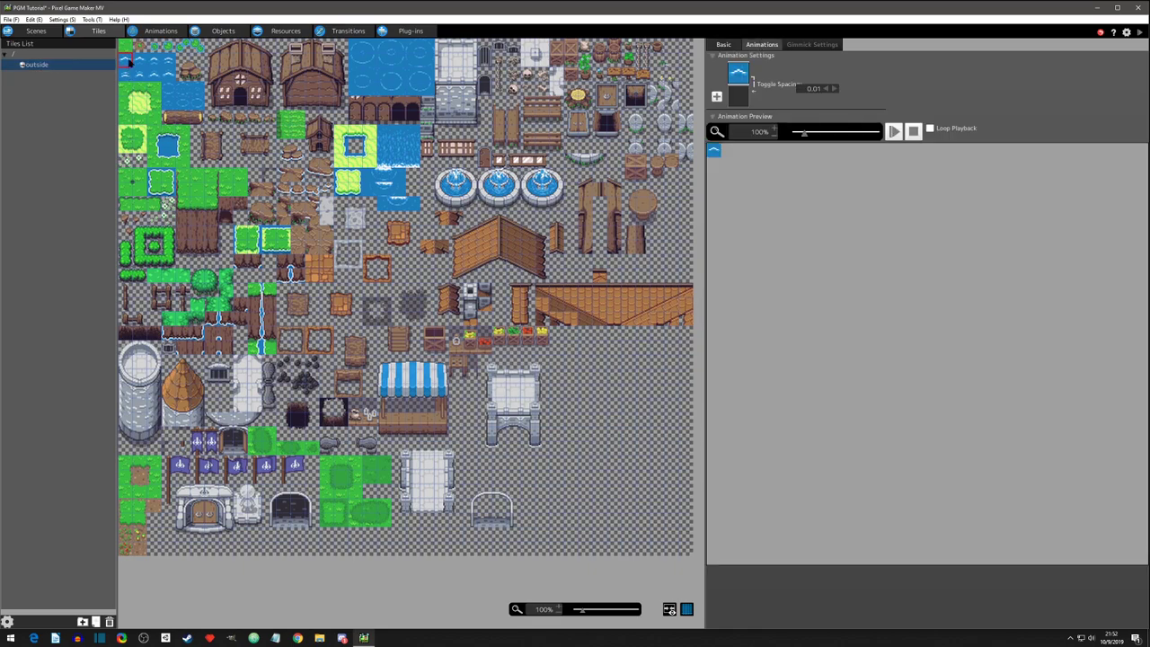
click(130, 79)
Turn wall detection on for all four sides of a tile, then clear it back to no walls.
click(723, 45)
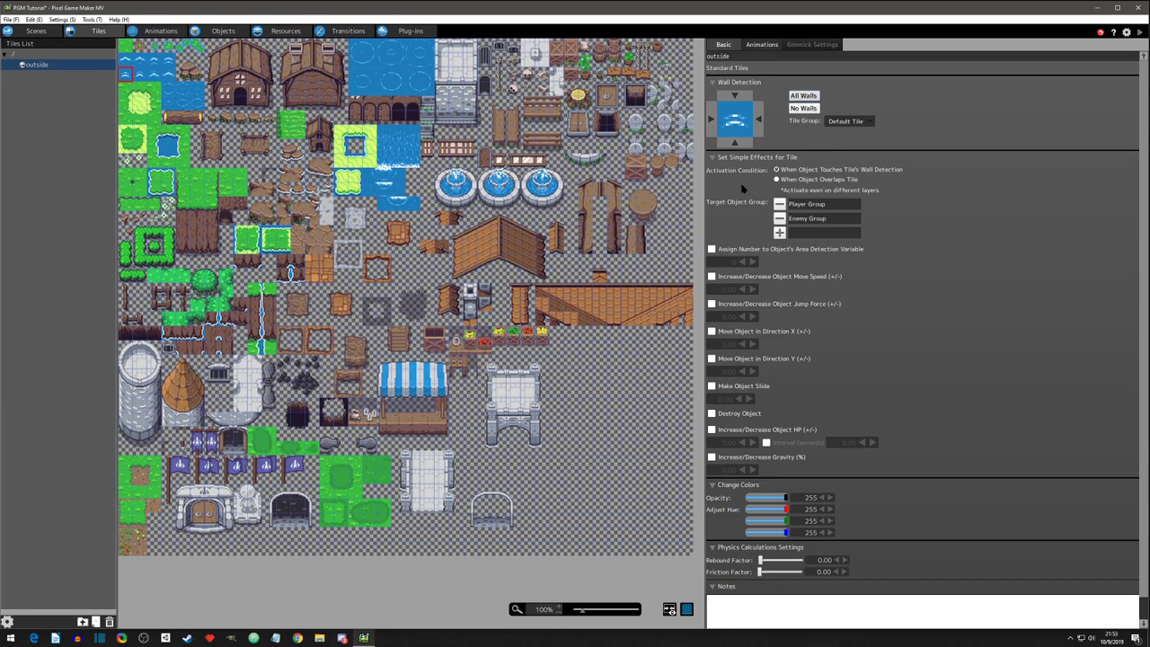
click(734, 97)
click(712, 118)
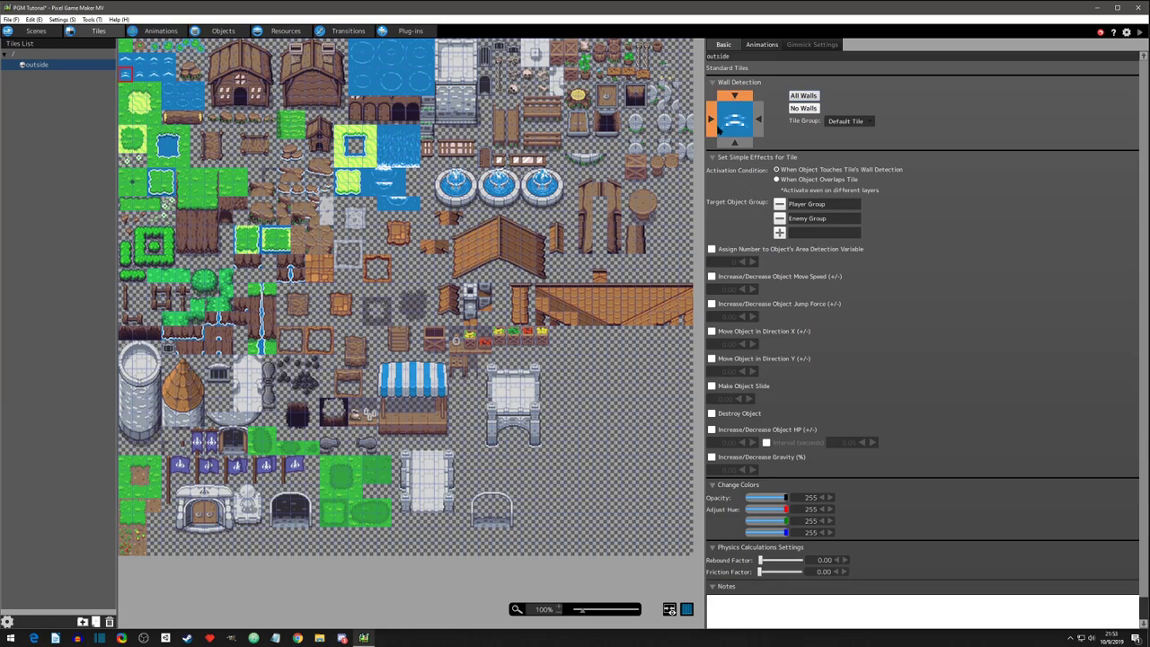
click(734, 142)
click(759, 120)
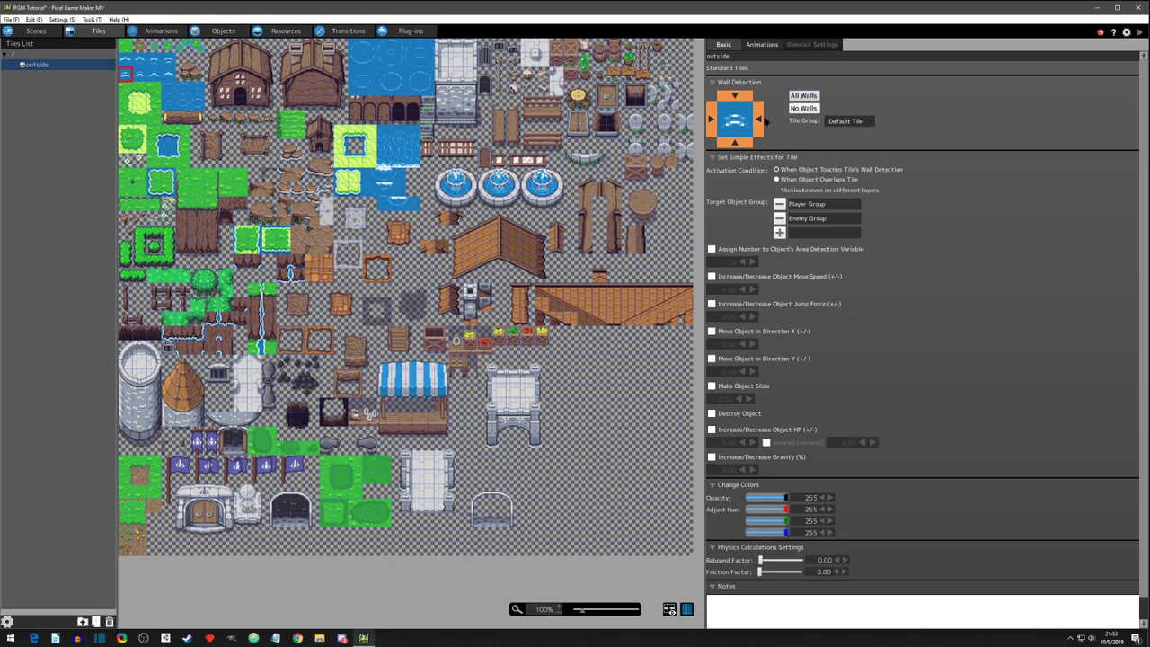
click(759, 121)
click(733, 143)
click(712, 117)
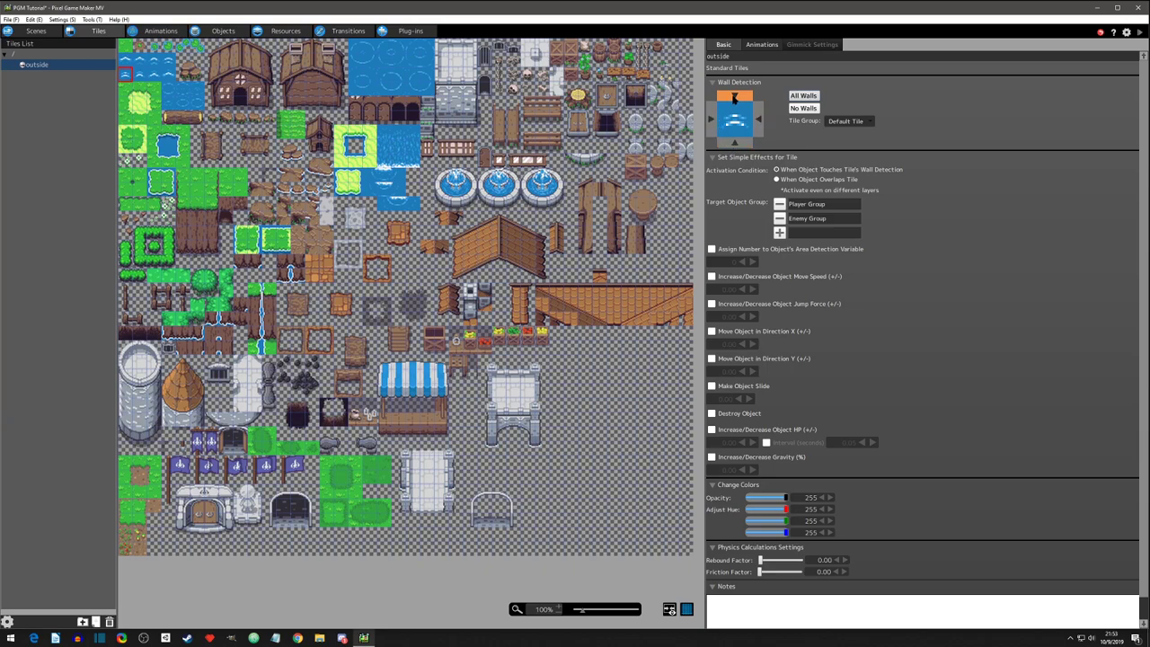
click(734, 97)
Test the green tint slider and select other tiles: four top-left water tiles and the wooden log.
scroll(764, 185, down, 1)
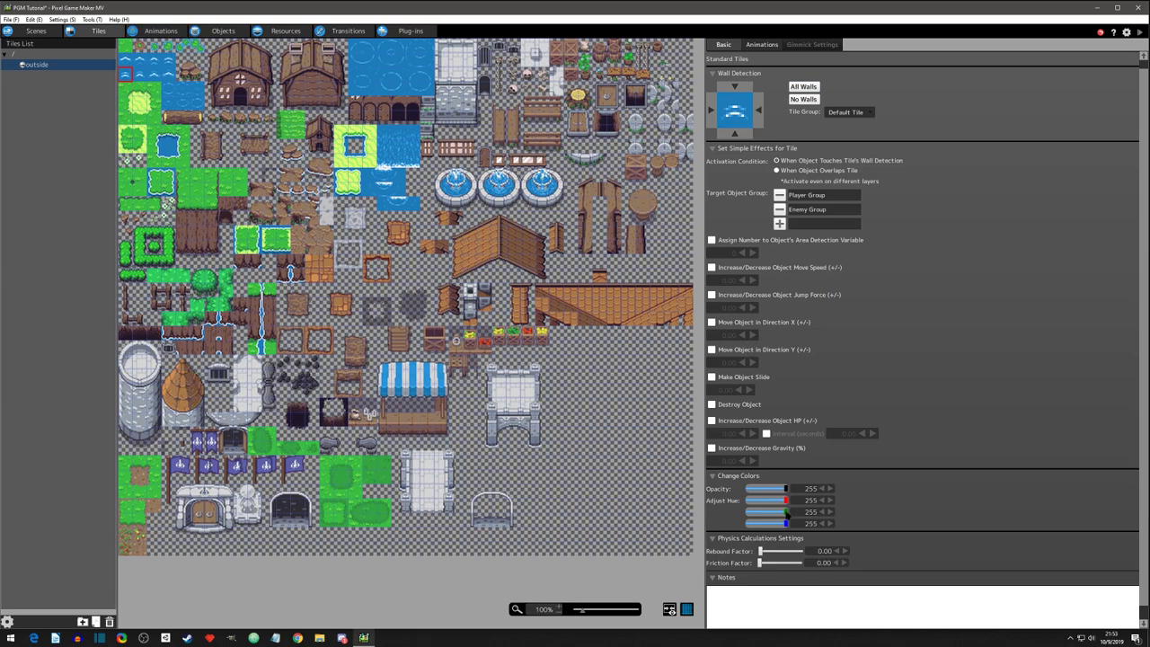
mouse_move(787, 513)
mouse_down()
mouse_move(750, 512)
mouse_move(788, 512)
mouse_up()
click(159, 76)
drag(132, 80, 171, 78)
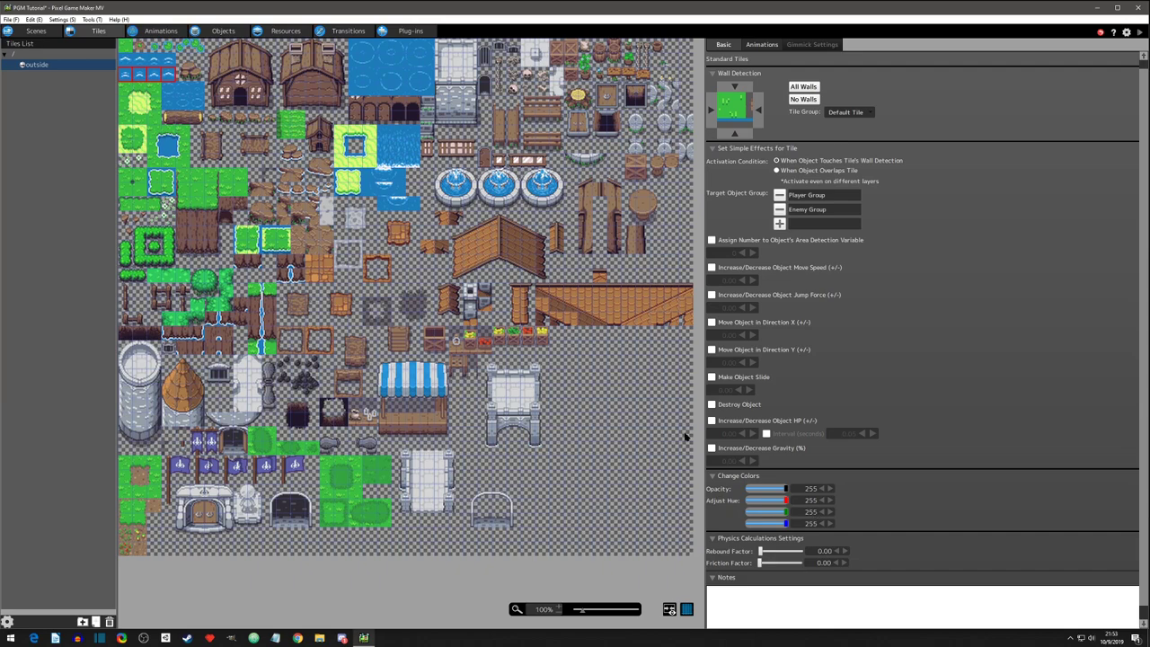
click(187, 115)
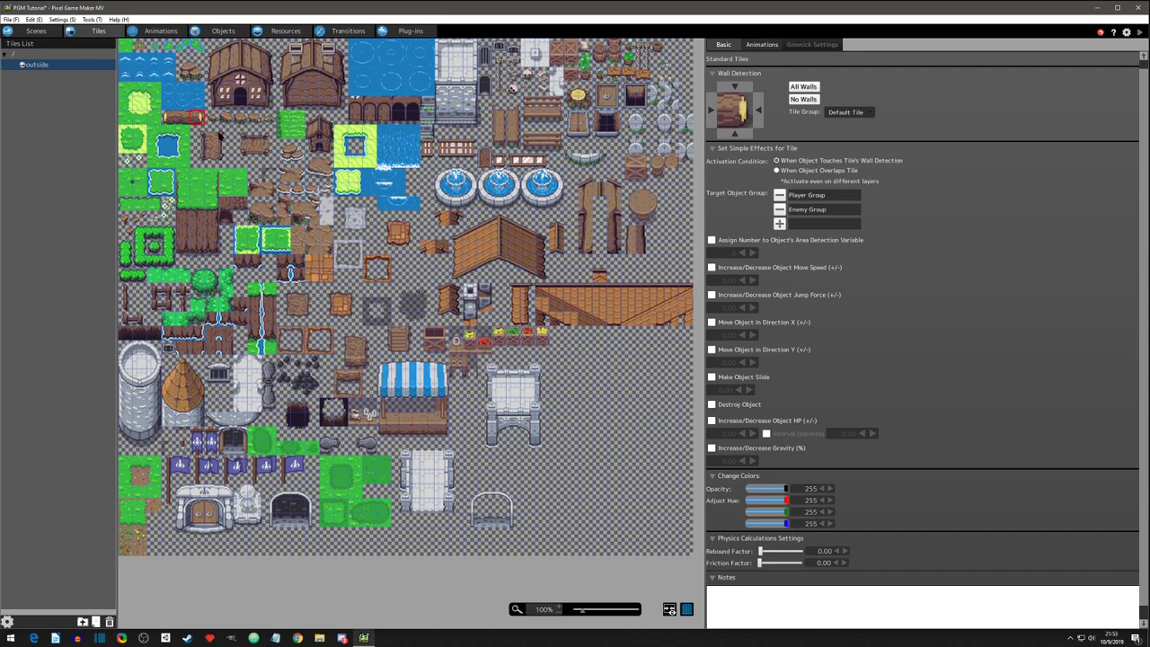
Toggle the tile sheet overlay on and off and zoom the sheet in and out.
scroll(761, 537, down, 1)
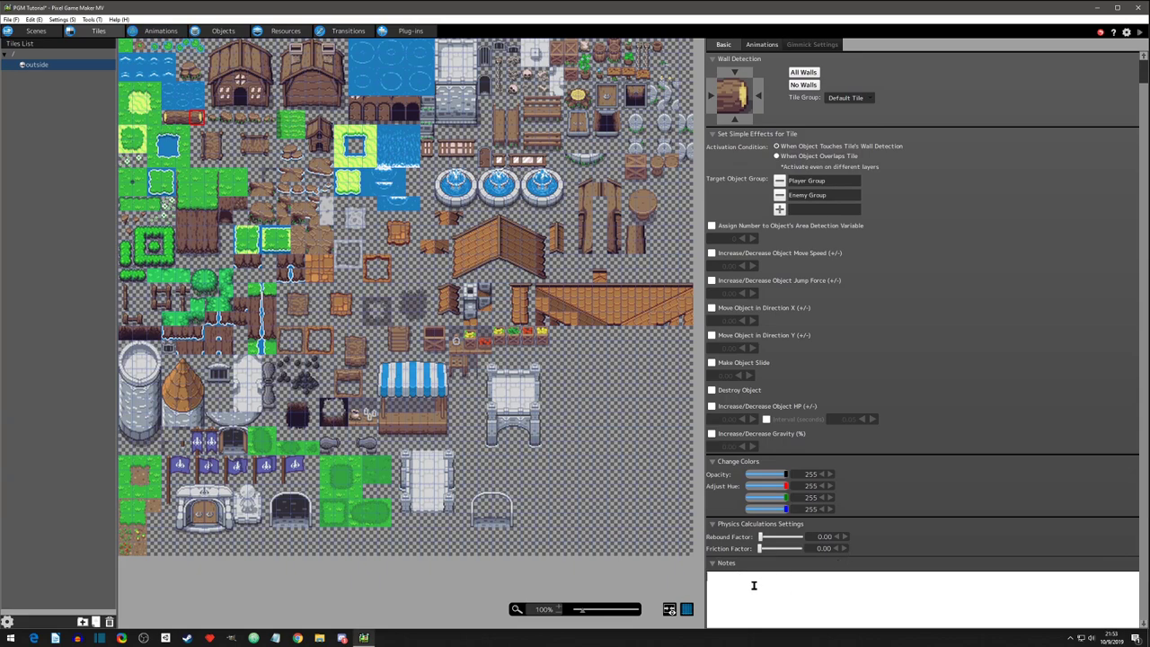
click(687, 611)
click(687, 611)
mouse_move(584, 614)
mouse_down()
mouse_move(609, 614)
mouse_move(579, 611)
mouse_up()
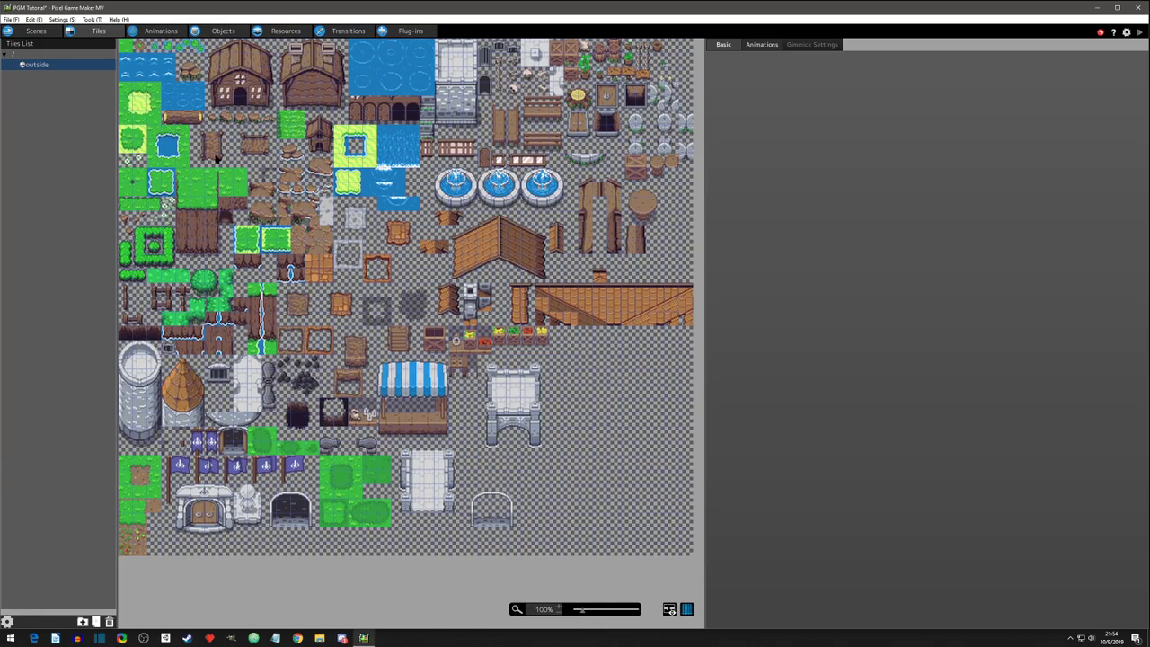
scroll(216, 159, down, 2)
scroll(217, 160, up, 2)
Reselect the outside tileset, then bring up the Scene List's Add Folder/Add Scene menu.
click(31, 133)
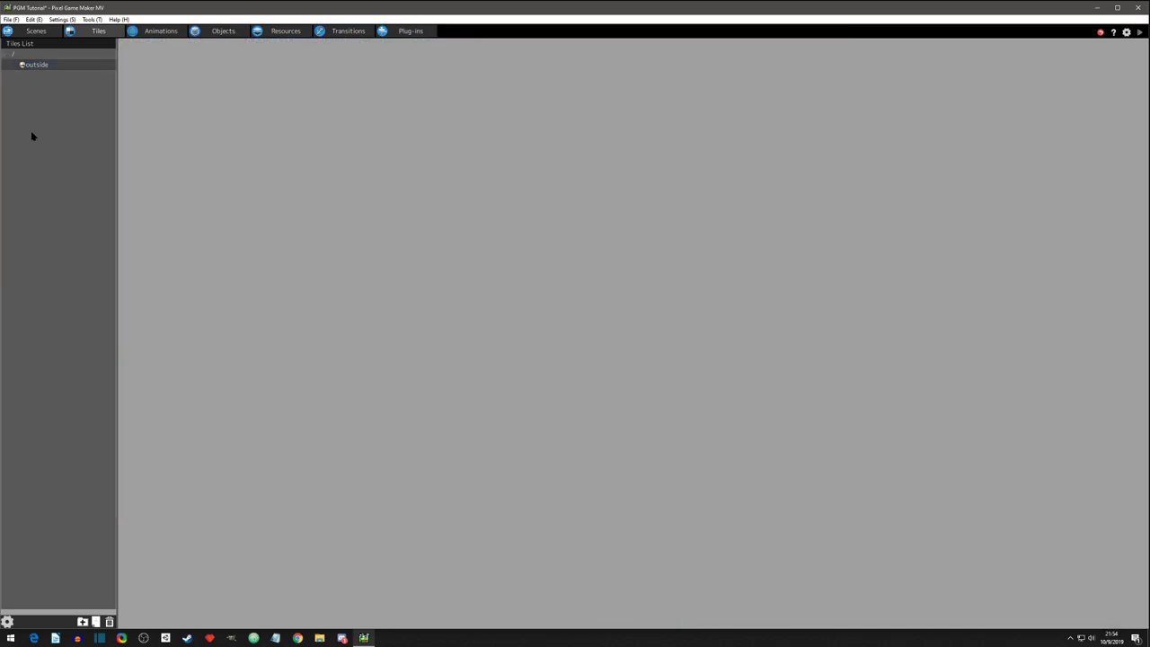
click(40, 66)
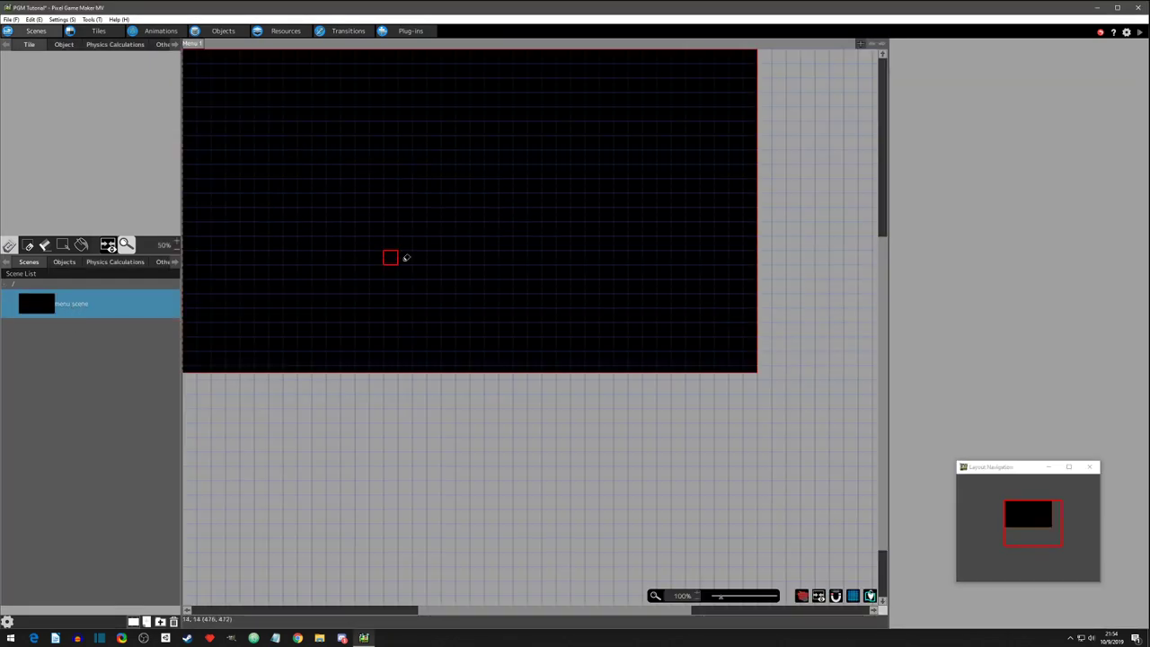
click(66, 363)
right_click(66, 358)
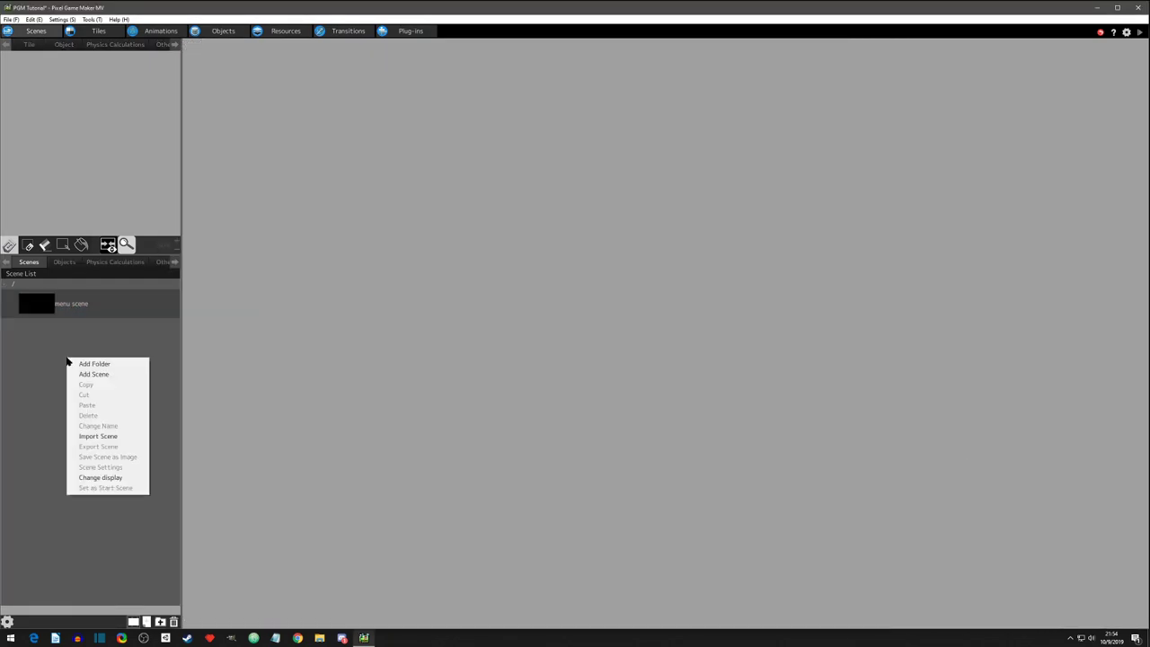
click(67, 378)
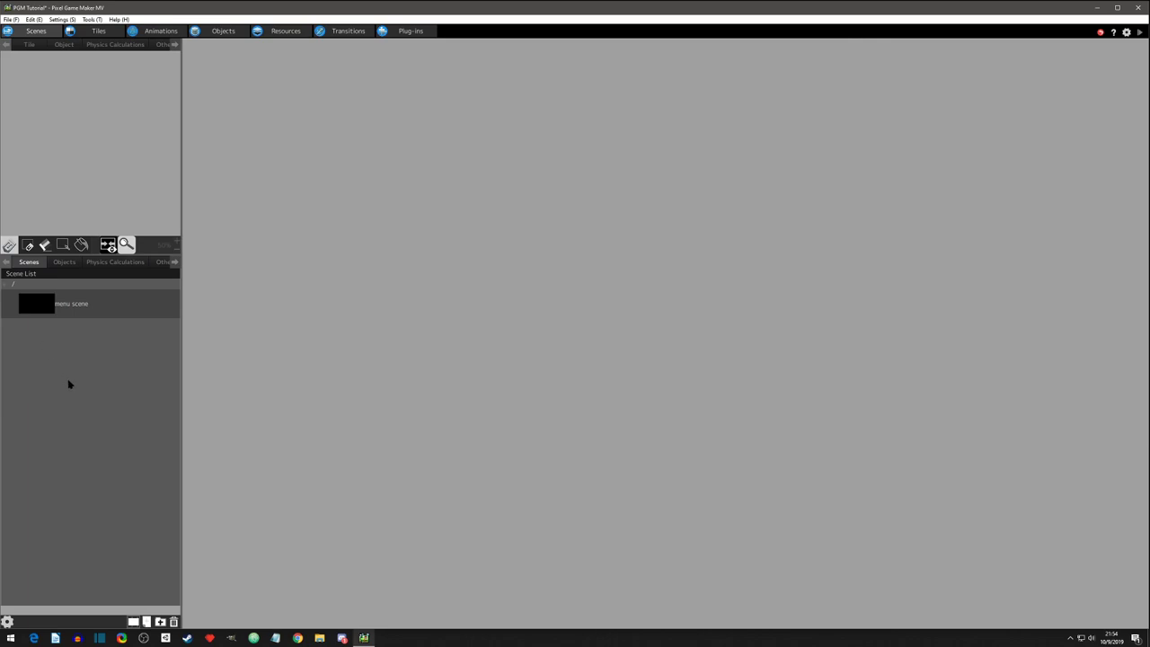
right_click(47, 348)
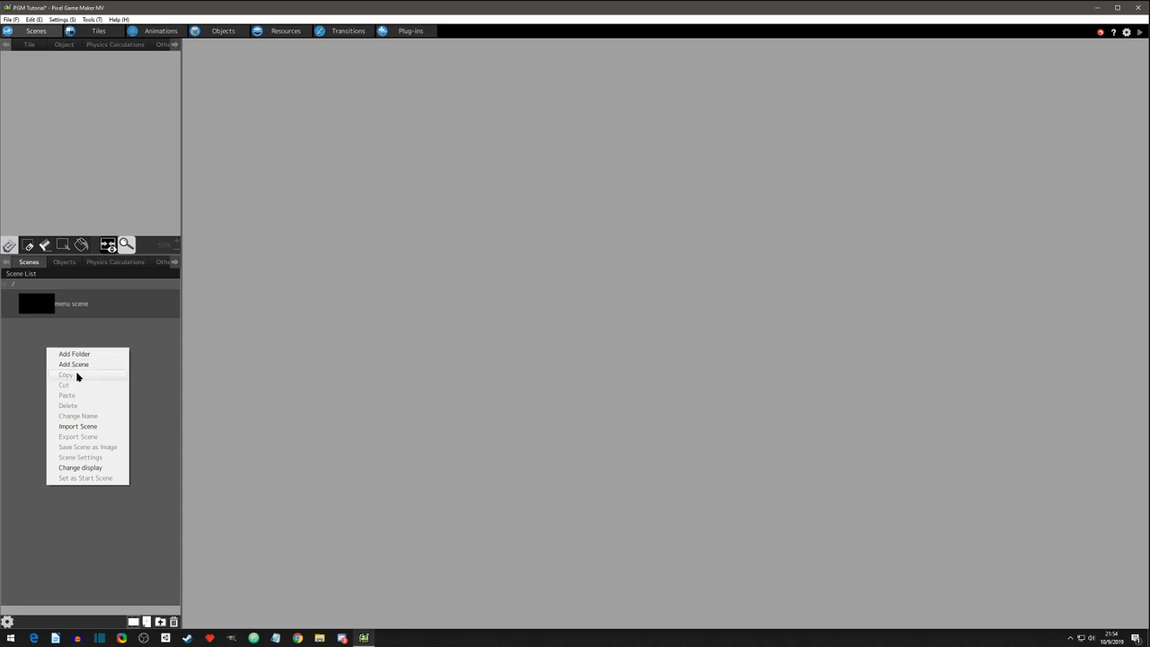
Add a new scene named startingMap with Scene Width 2 and Scene Height 2.
click(79, 365)
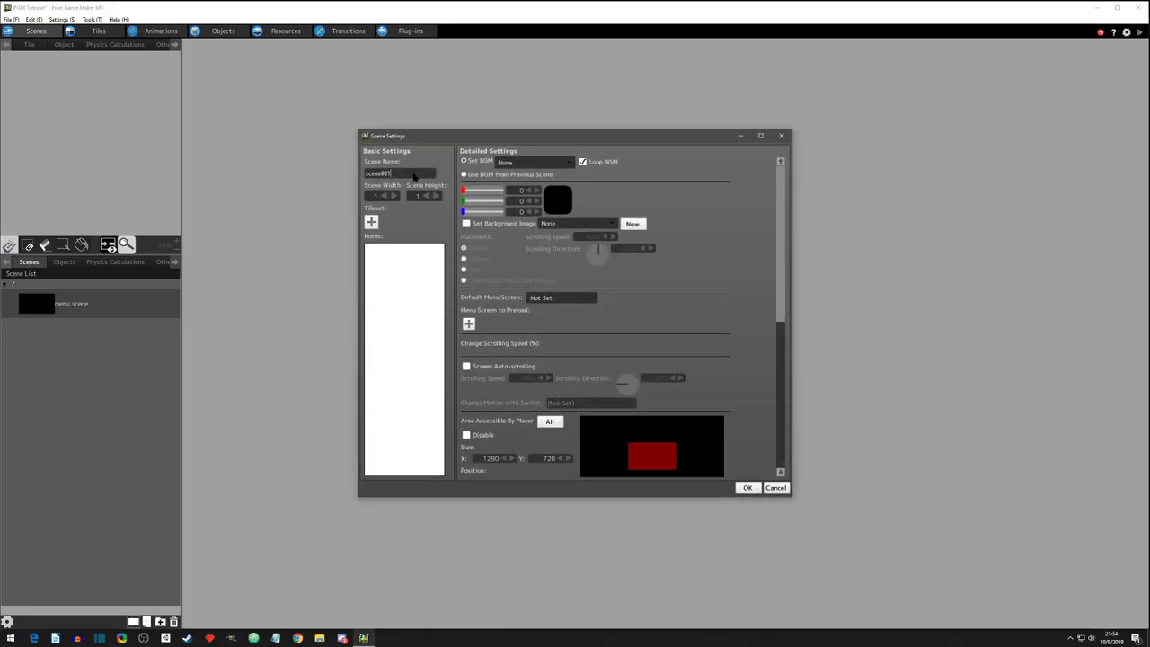
drag(415, 173, 318, 177)
text(startingMap)
click(388, 198)
click(394, 197)
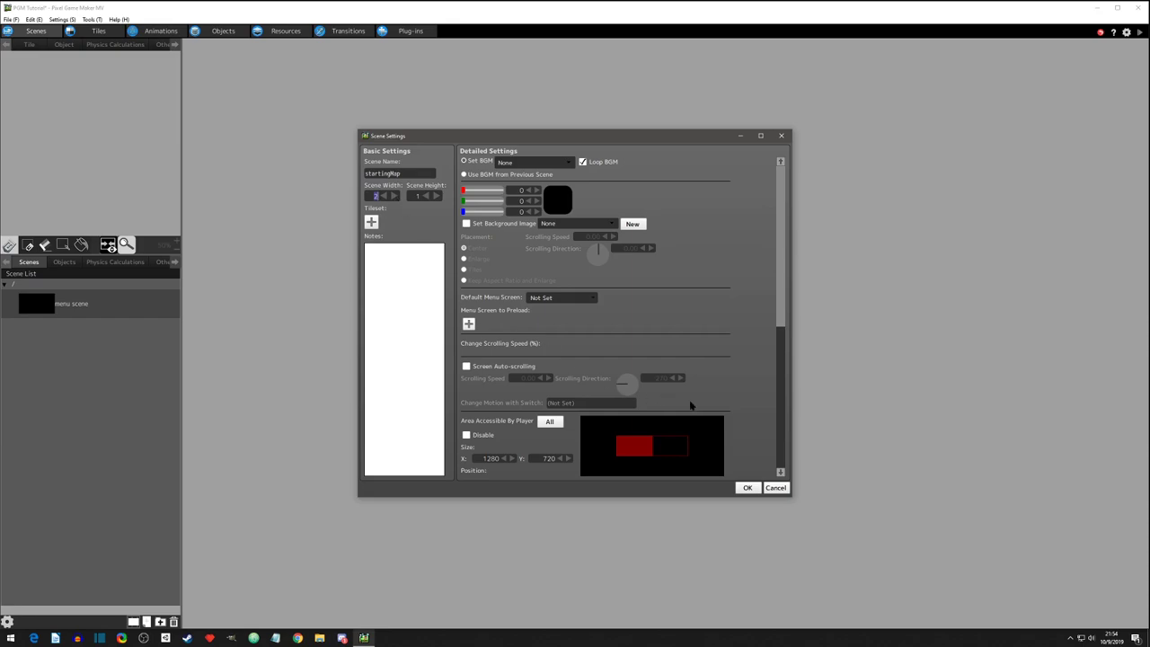
scroll(690, 405, down, 1)
click(382, 197)
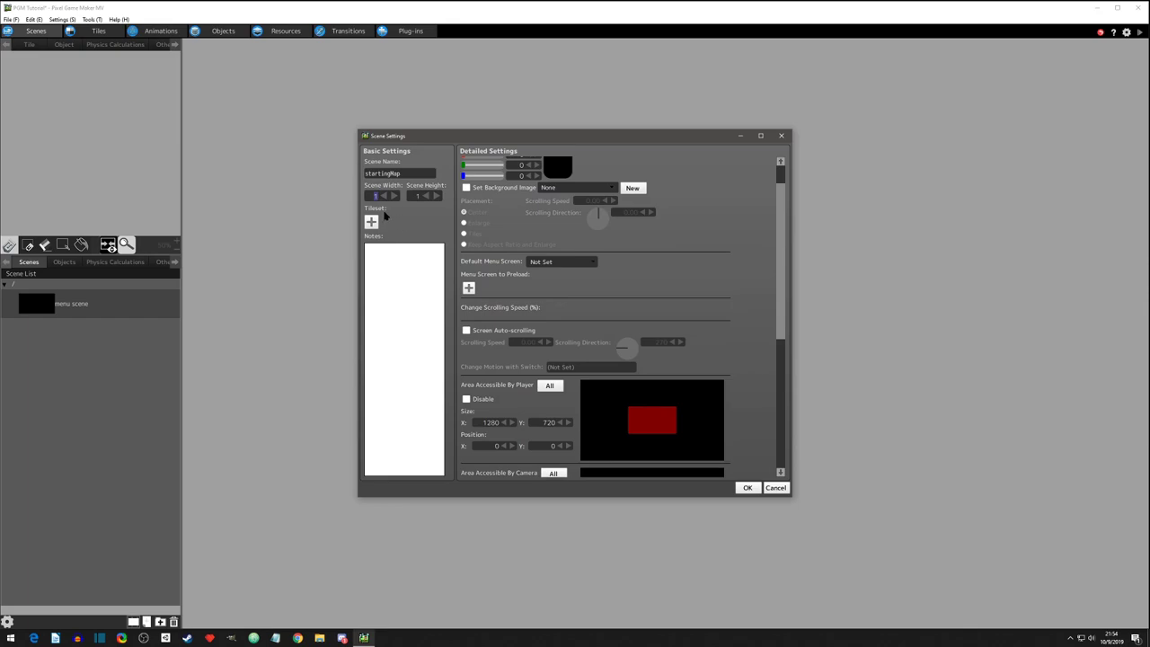
scroll(620, 315, down, 3)
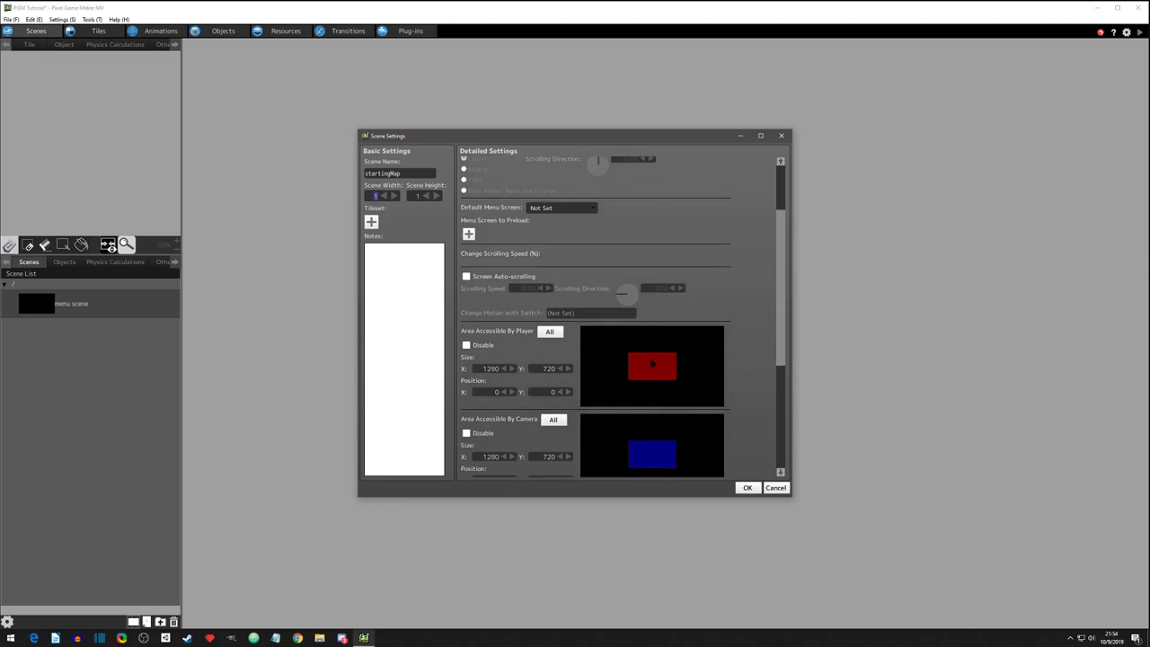
scroll(644, 393, down, 1)
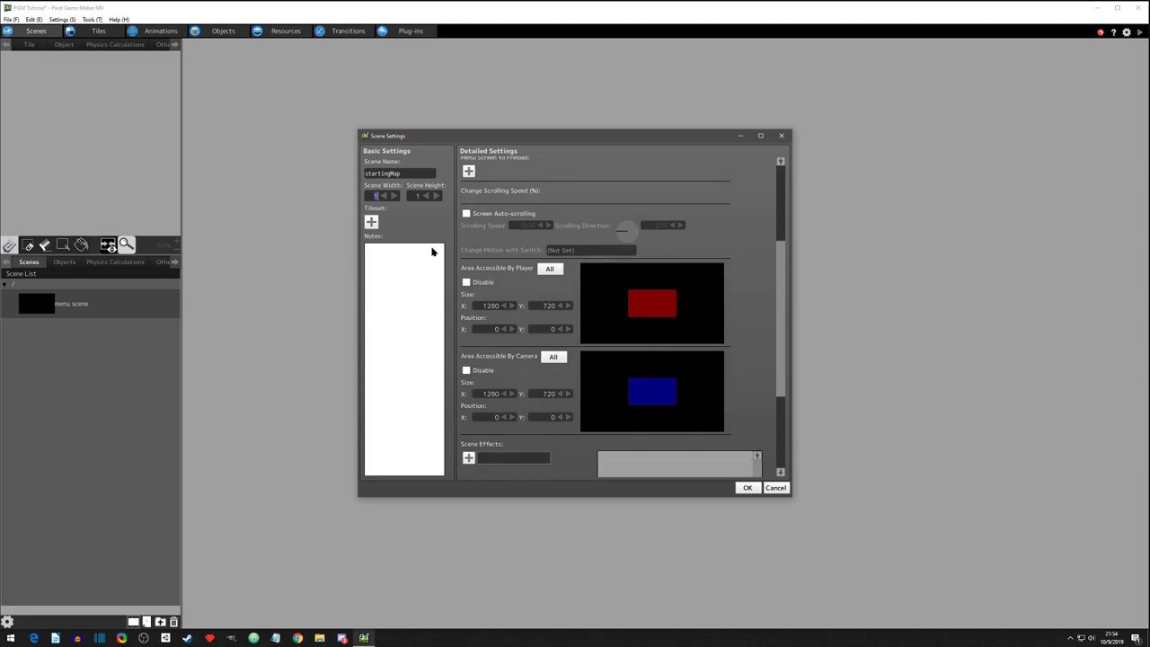
click(393, 197)
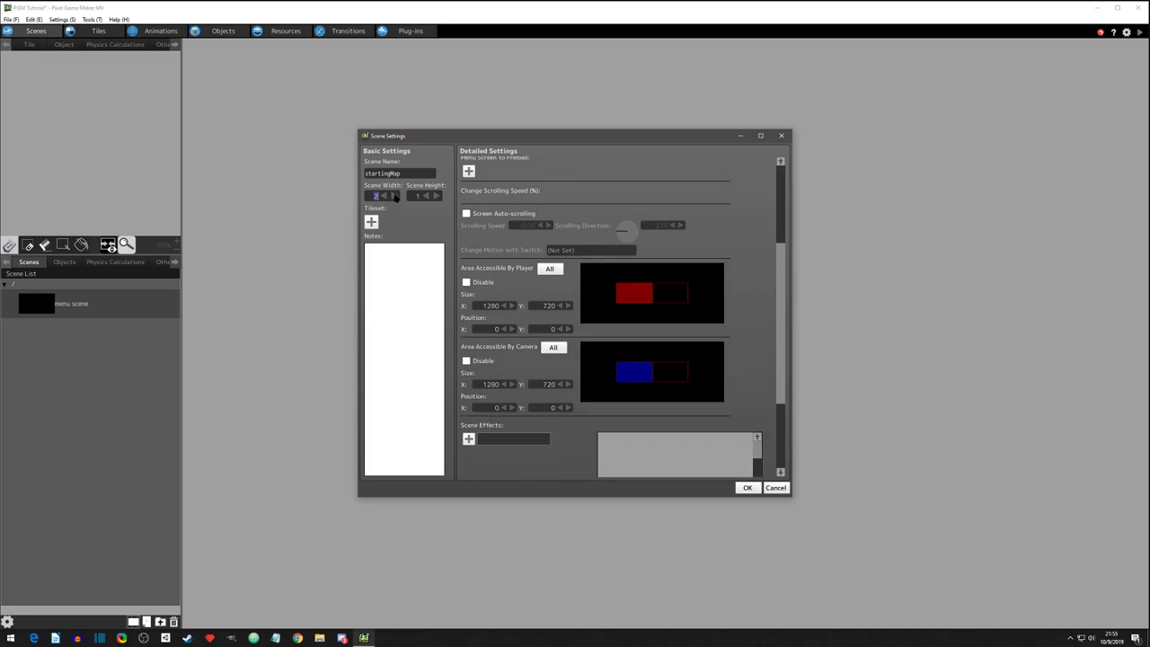
click(436, 197)
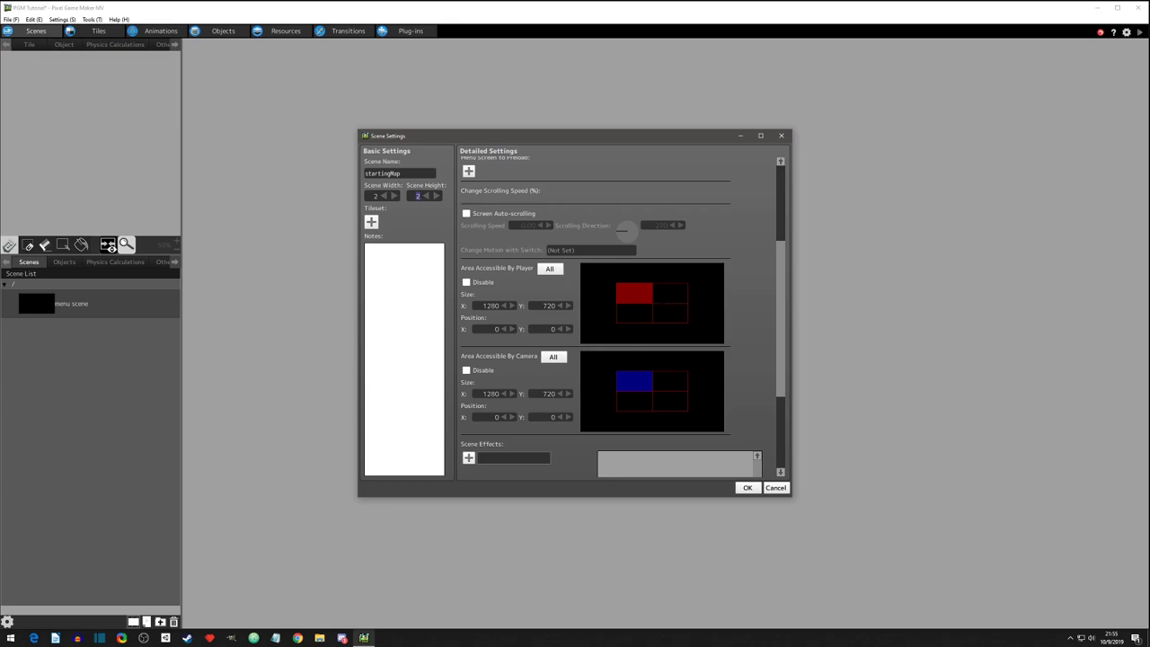
Make the player and camera areas cover the whole scene and resize the scene to 1 by 1.
click(549, 269)
click(552, 356)
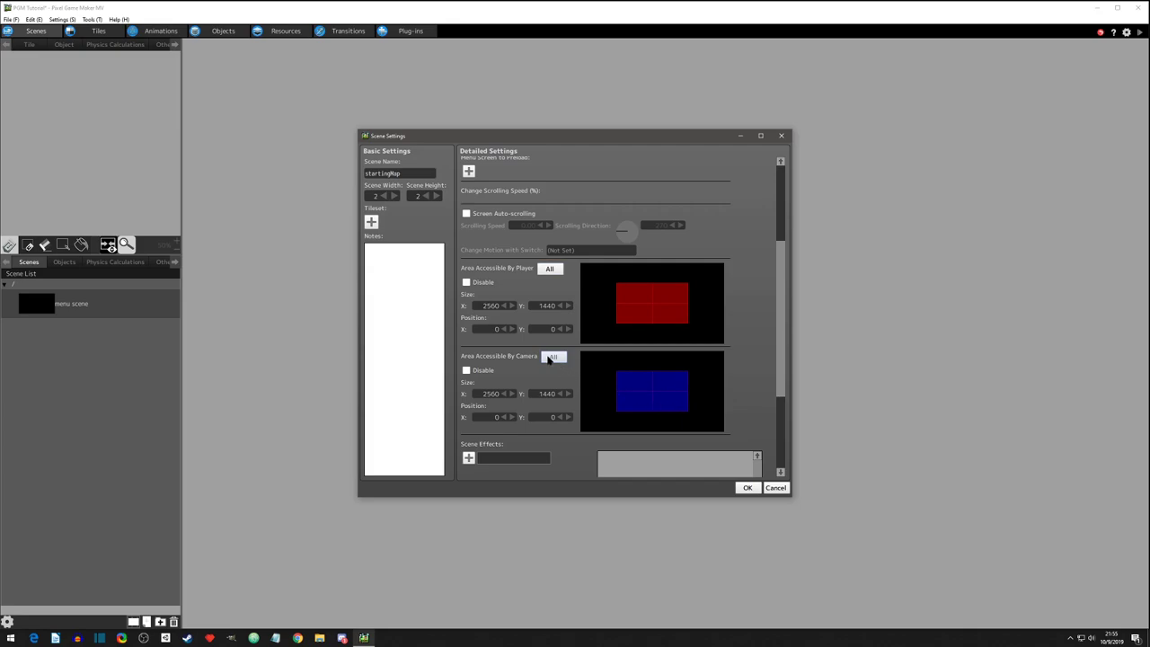
double_click(375, 200)
text(1)
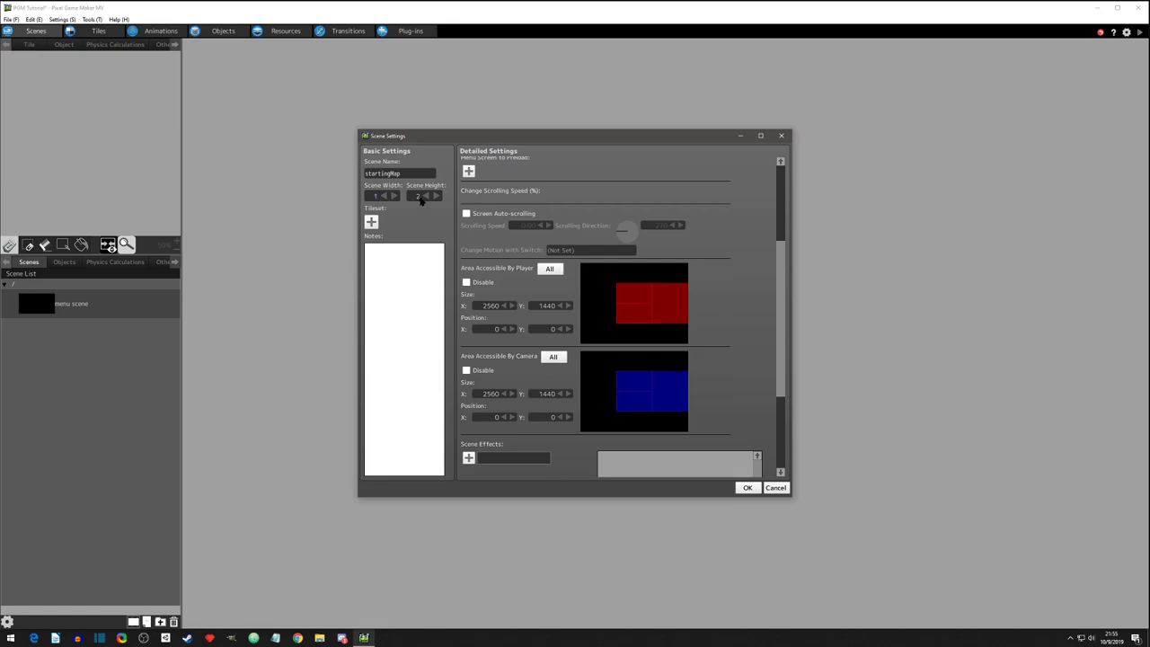
double_click(421, 198)
text(1)
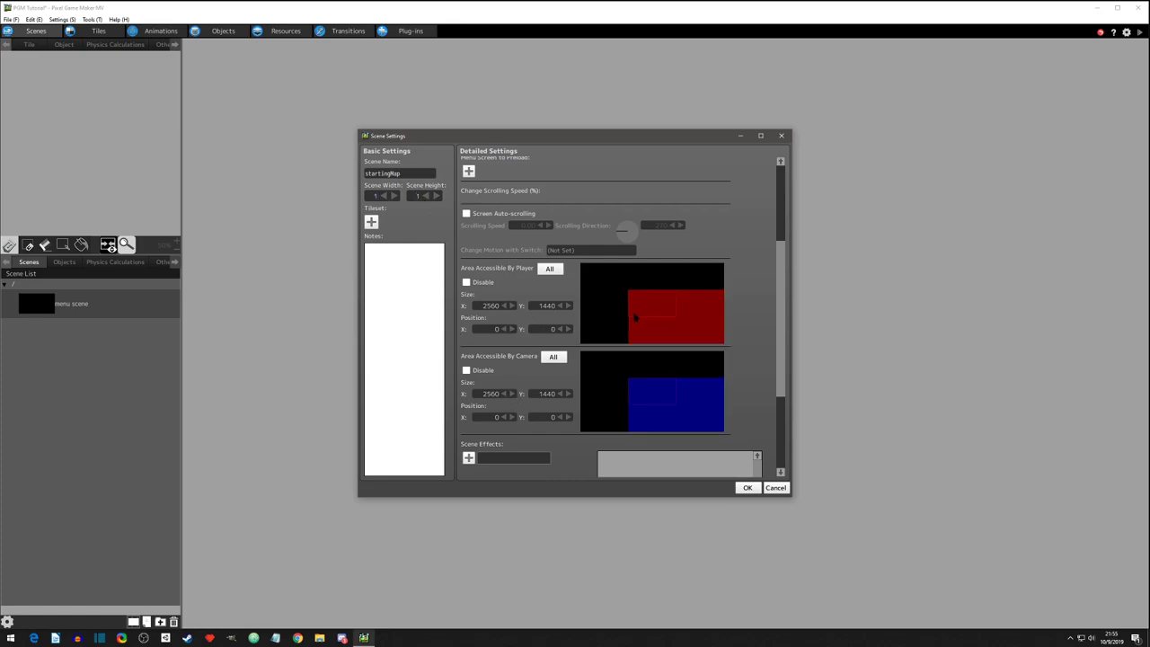
Set both the player and camera accessible areas to 1280 by 720.
double_click(493, 307)
text(1280)
key(Tab)
text(7)
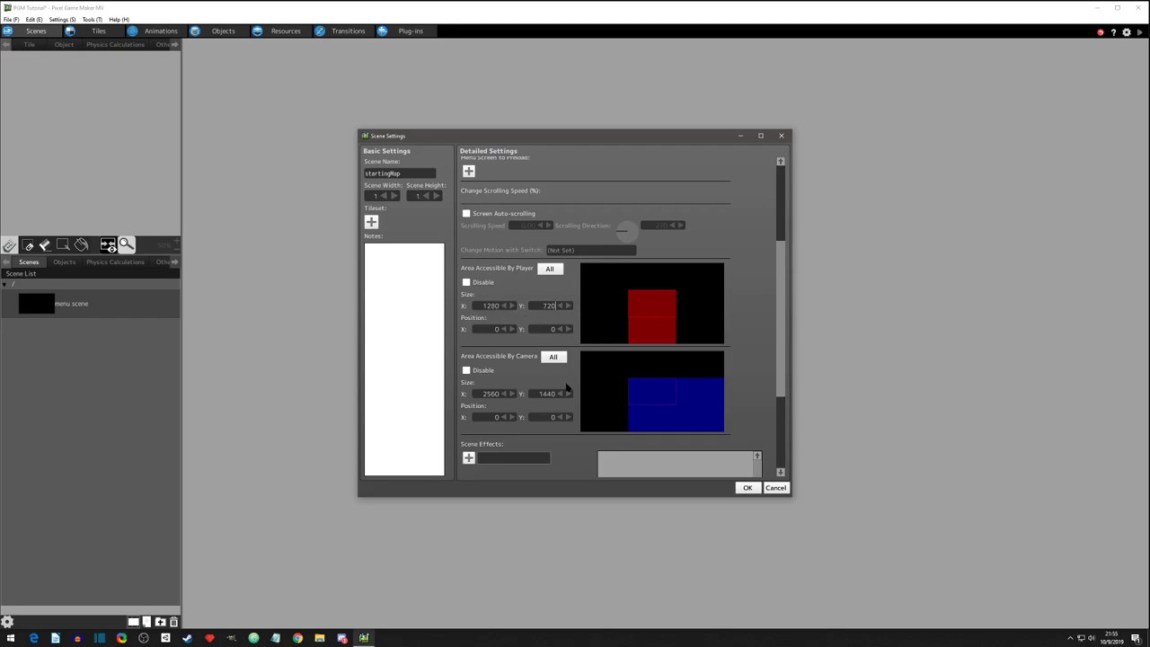
double_click(490, 394)
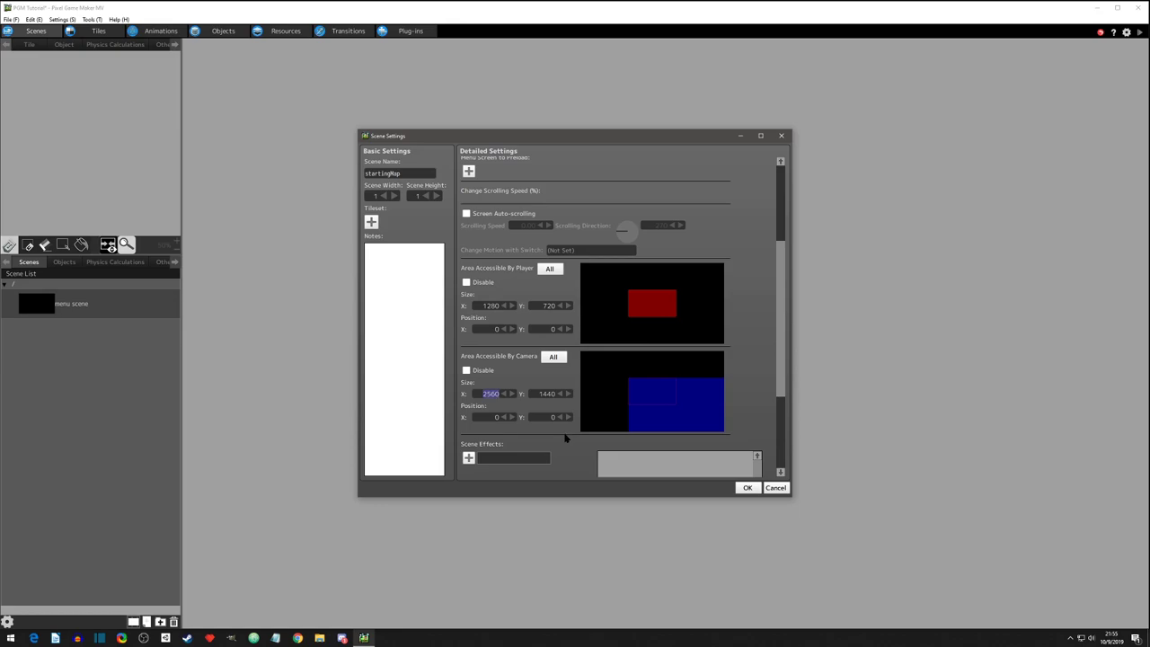
text(1280)
key(Tab)
text(720)
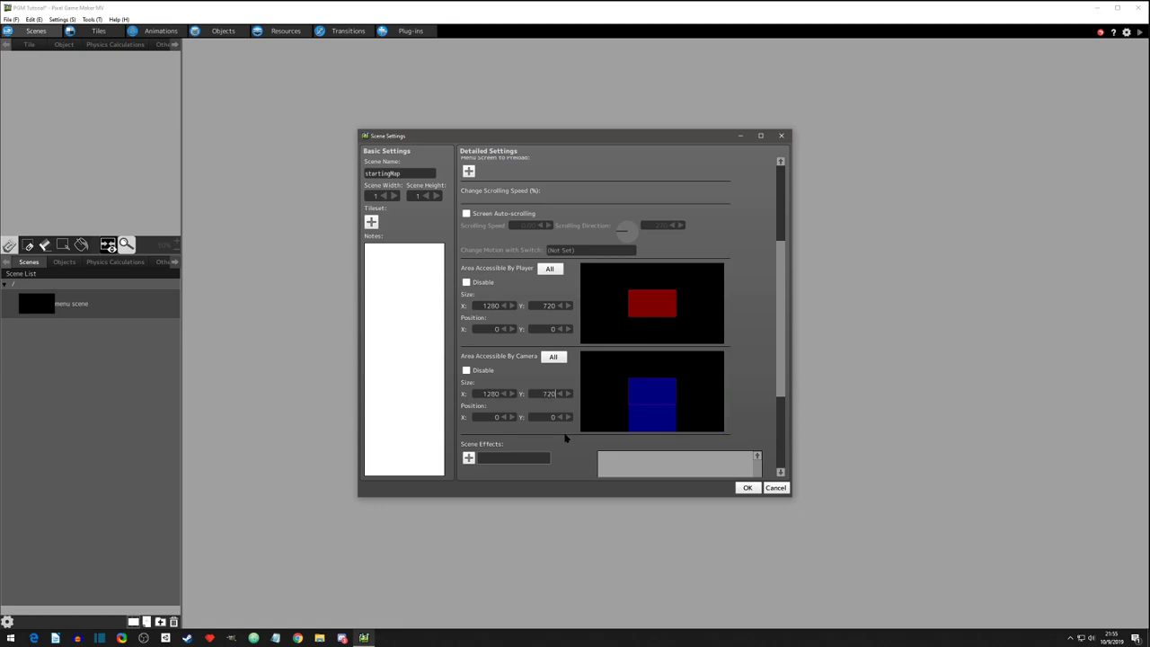
Add the outside tileset to startingMap and confirm to create the scene.
click(372, 222)
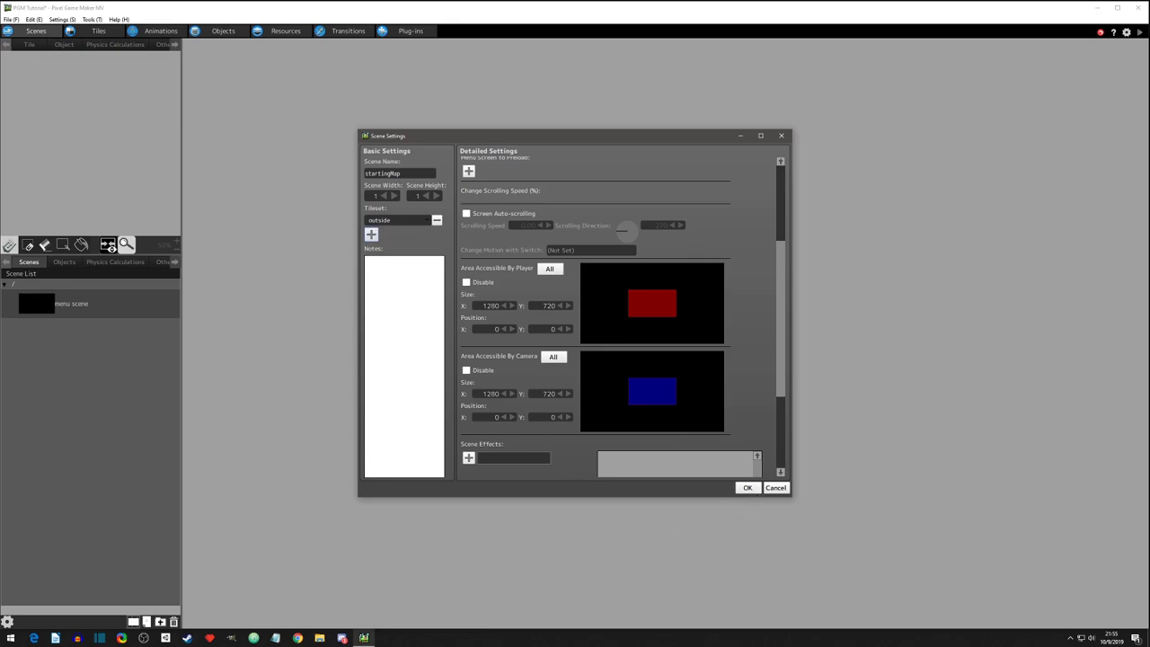
scroll(485, 302, up, 4)
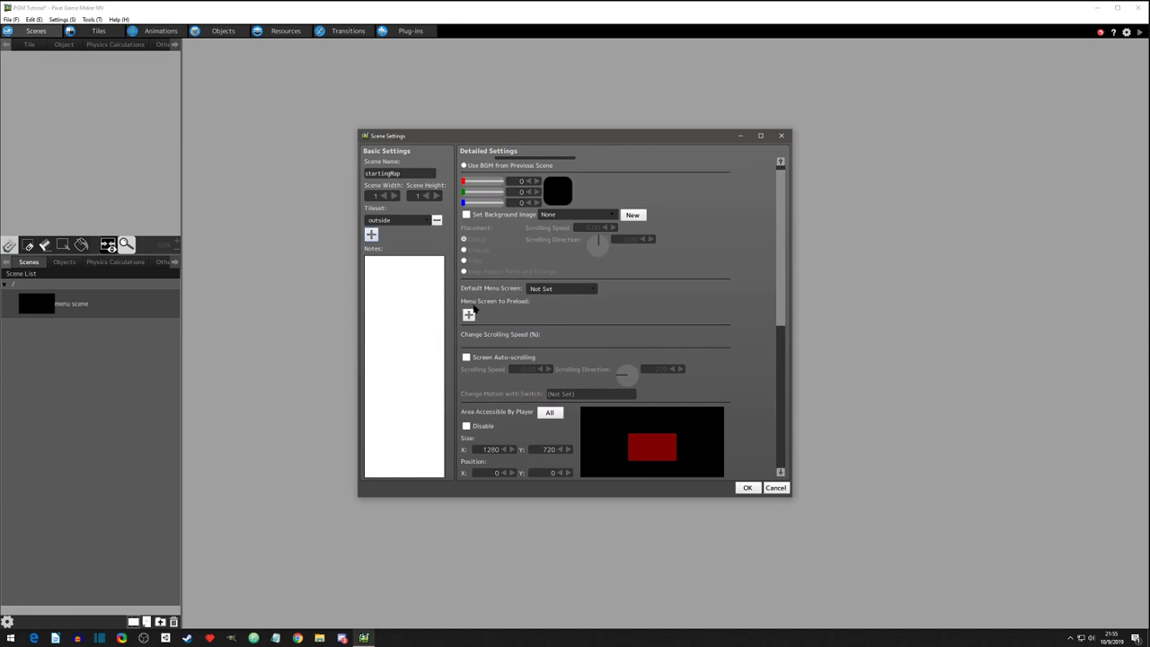
scroll(530, 306, up, 1)
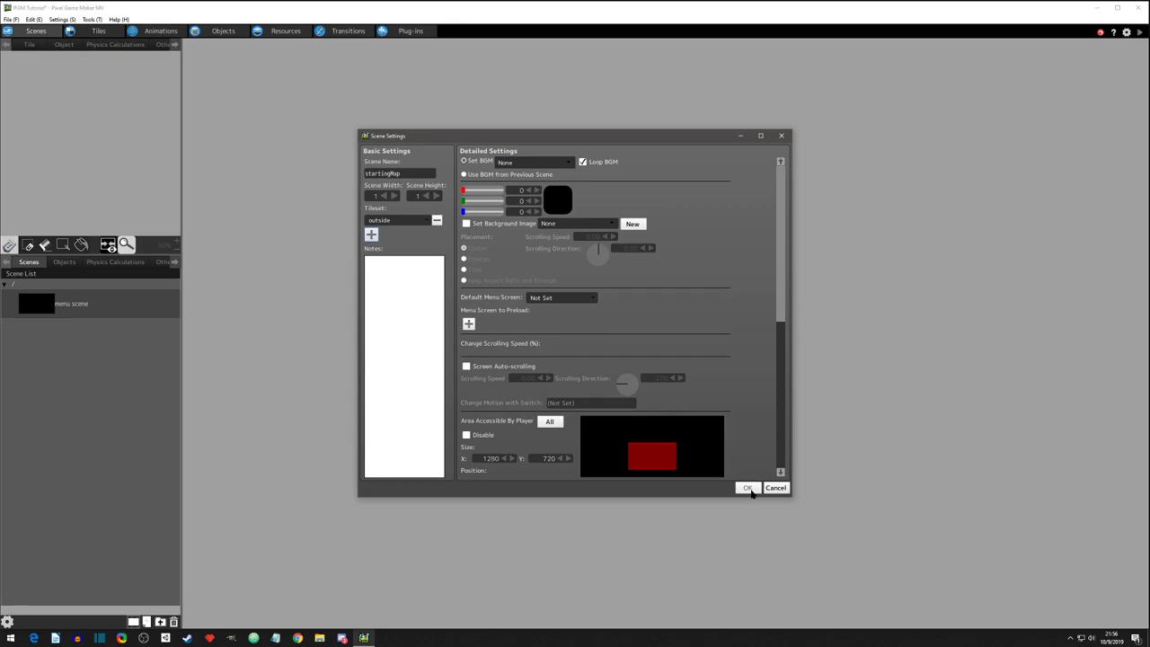
click(747, 488)
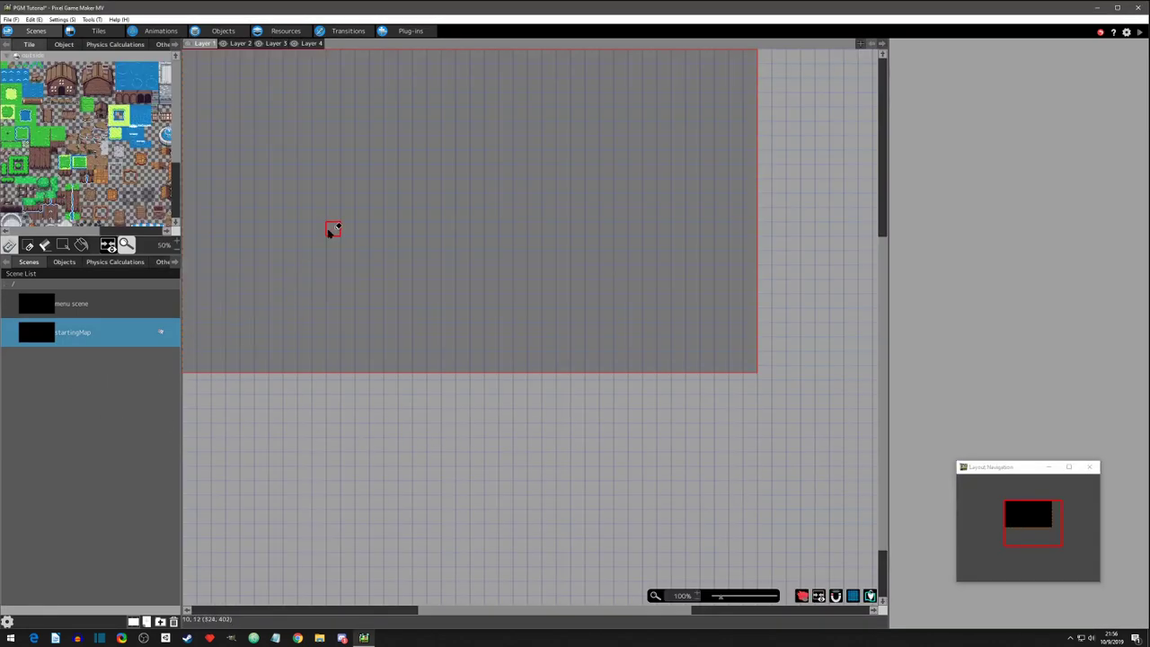
Pick the green grass tile and paint a block of grass in the map's top-left corner.
scroll(330, 230, up, 2)
scroll(332, 230, down, 4)
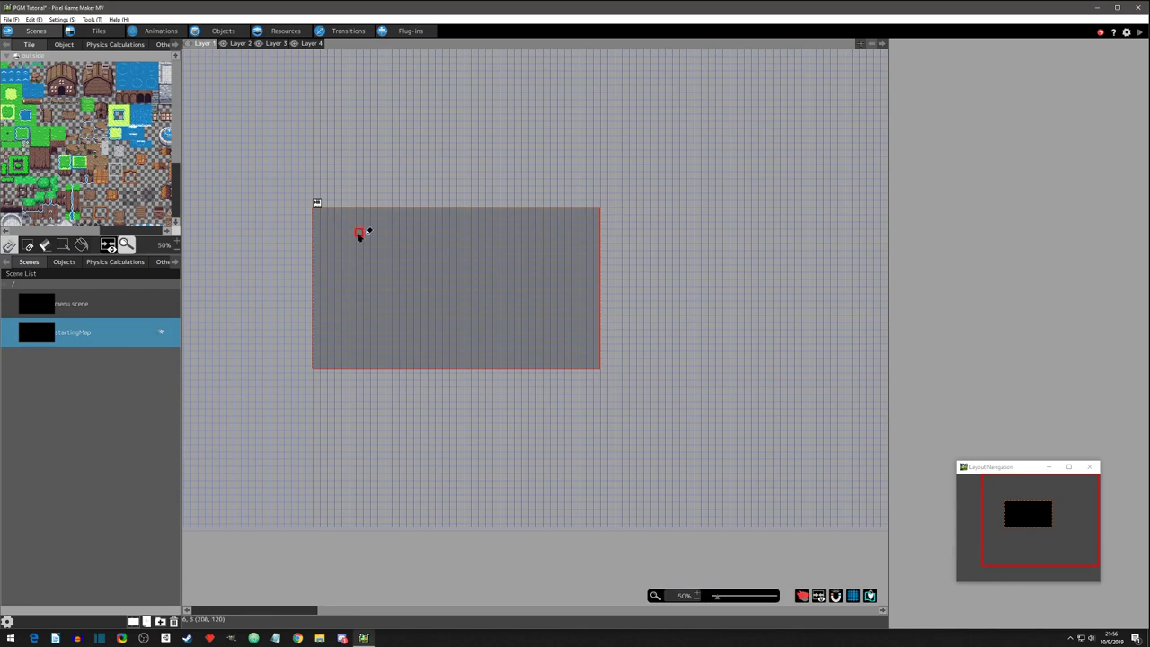
scroll(359, 236, up, 2)
middle_drag(526, 303, 473, 279)
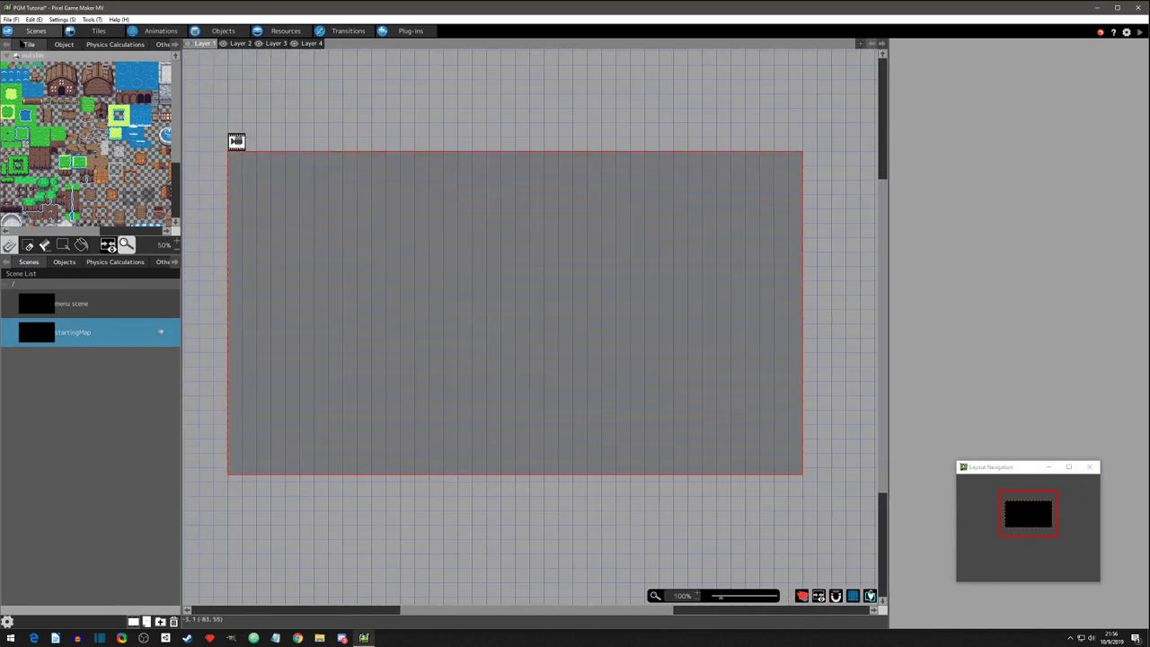
click(65, 45)
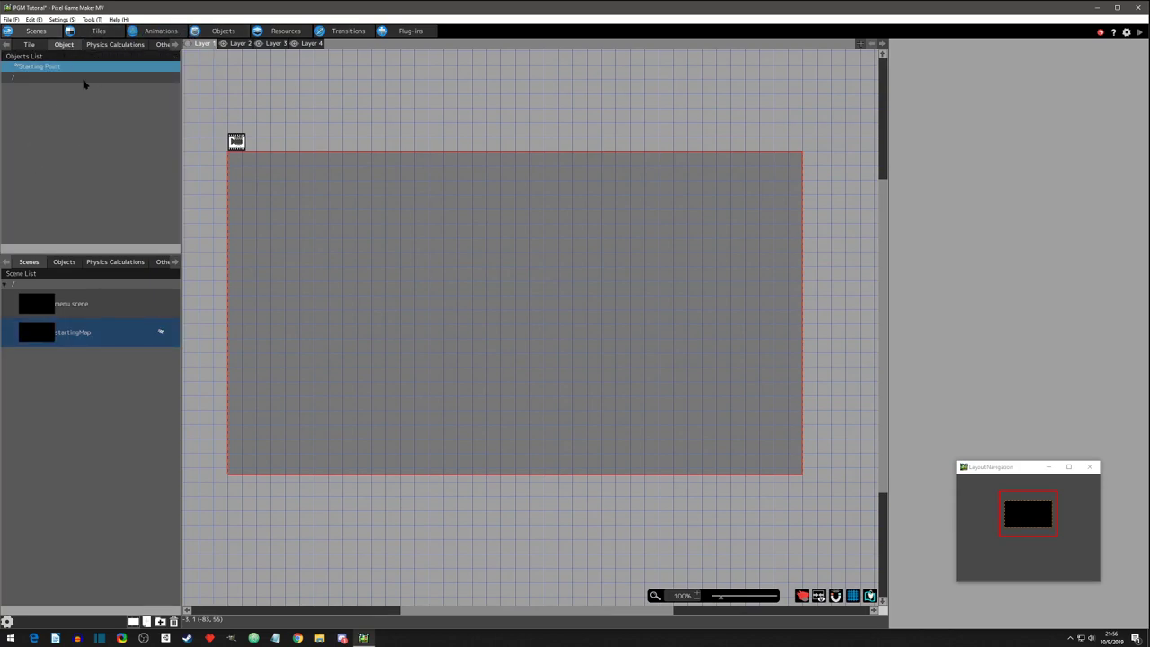
click(29, 45)
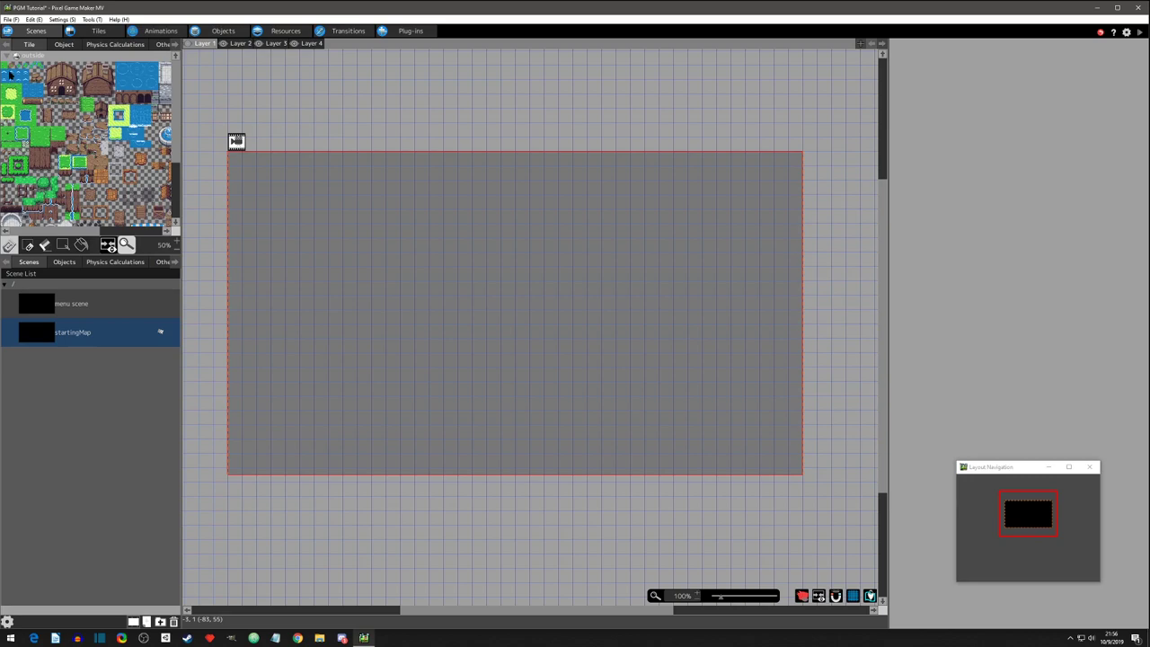
click(122, 115)
click(236, 158)
mouse_move(236, 159)
mouse_down()
mouse_move(289, 165)
mouse_move(237, 170)
mouse_move(245, 183)
mouse_move(291, 186)
mouse_move(259, 221)
mouse_move(442, 349)
mouse_up()
Draw a grass rectangle, then trim tiles at its top-right edge with the eraser and pencil.
click(28, 246)
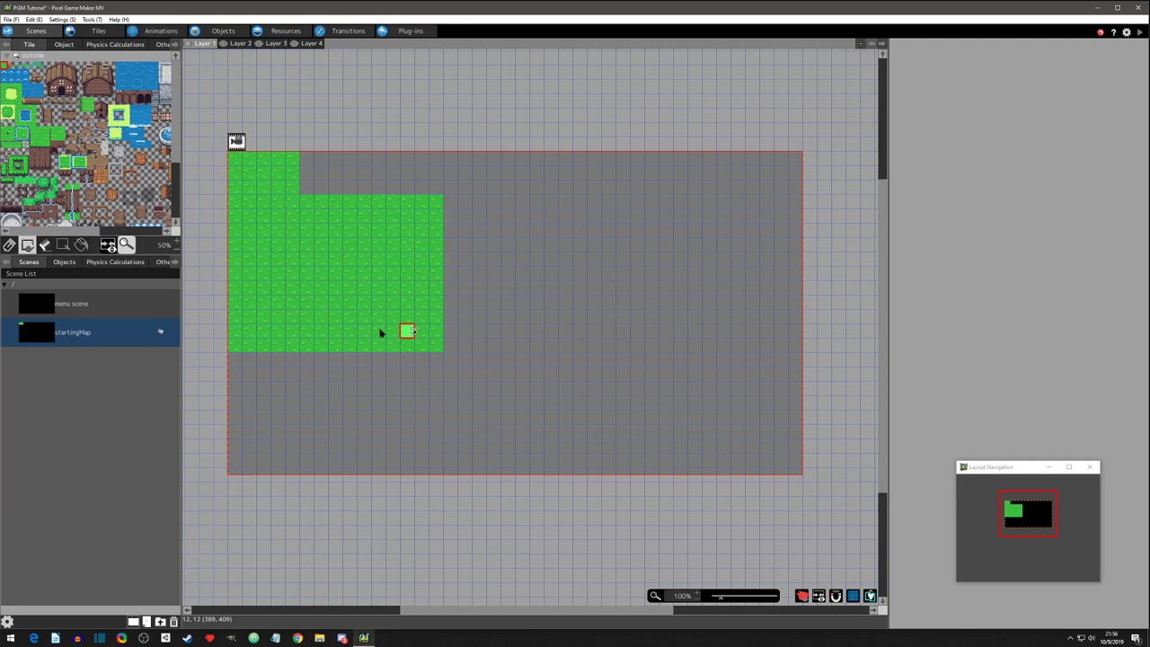
click(46, 244)
mouse_move(421, 212)
mouse_down()
mouse_move(436, 203)
mouse_move(426, 216)
mouse_move(437, 206)
mouse_move(434, 229)
mouse_up()
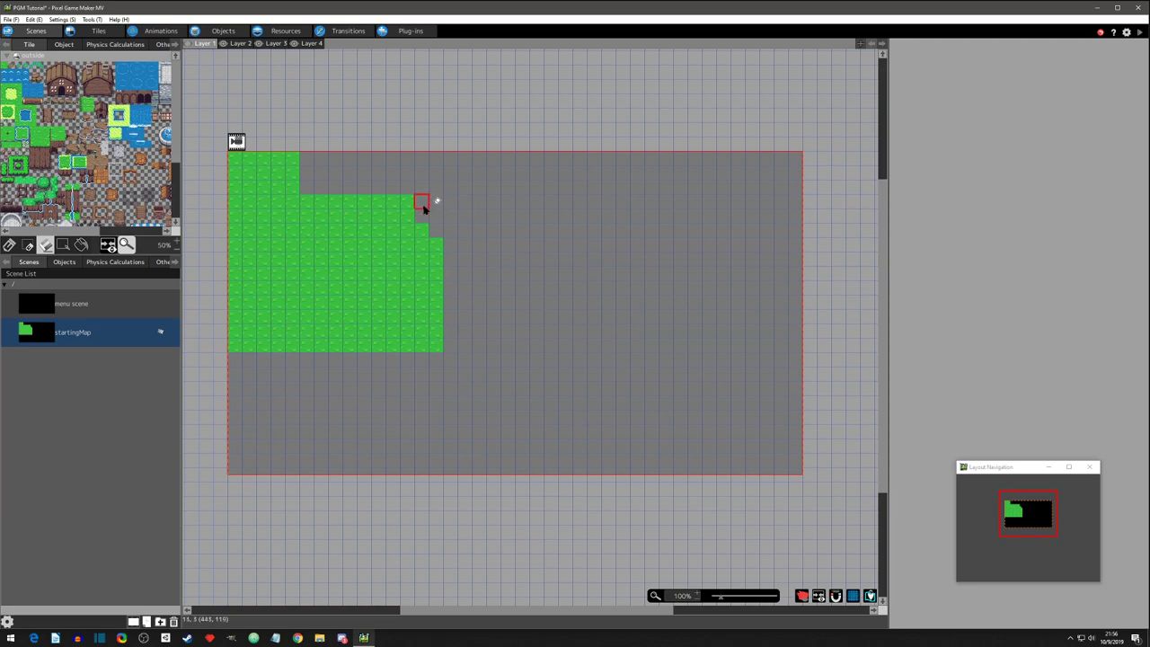
mouse_move(423, 200)
mouse_down()
mouse_move(405, 226)
mouse_move(406, 261)
mouse_up()
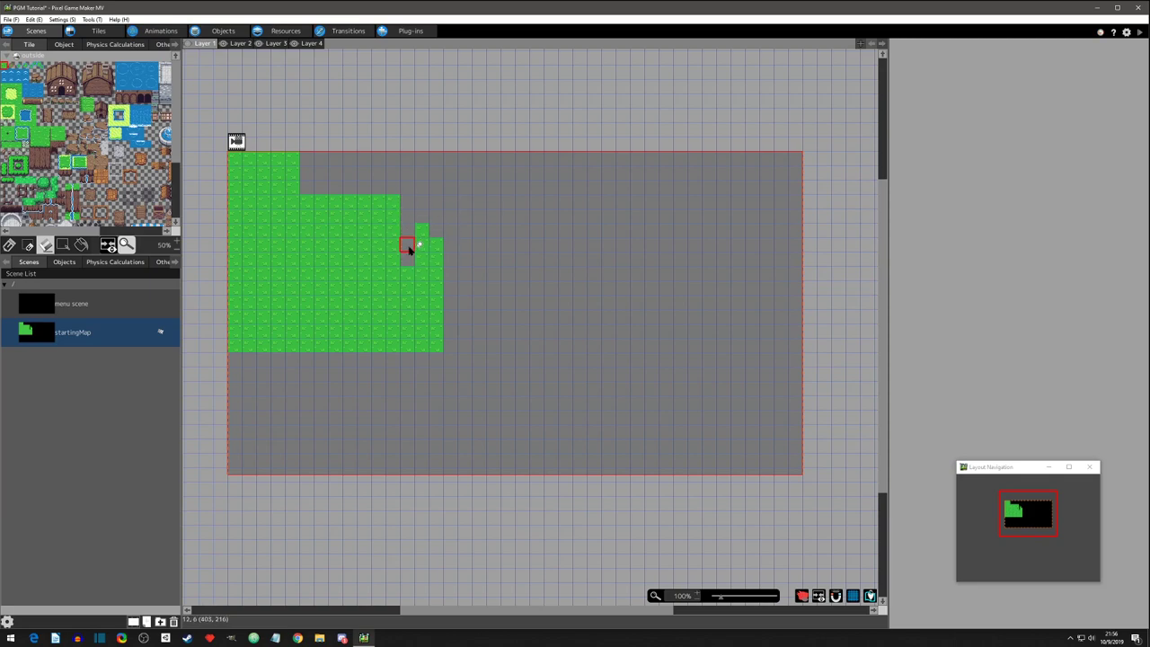
click(9, 245)
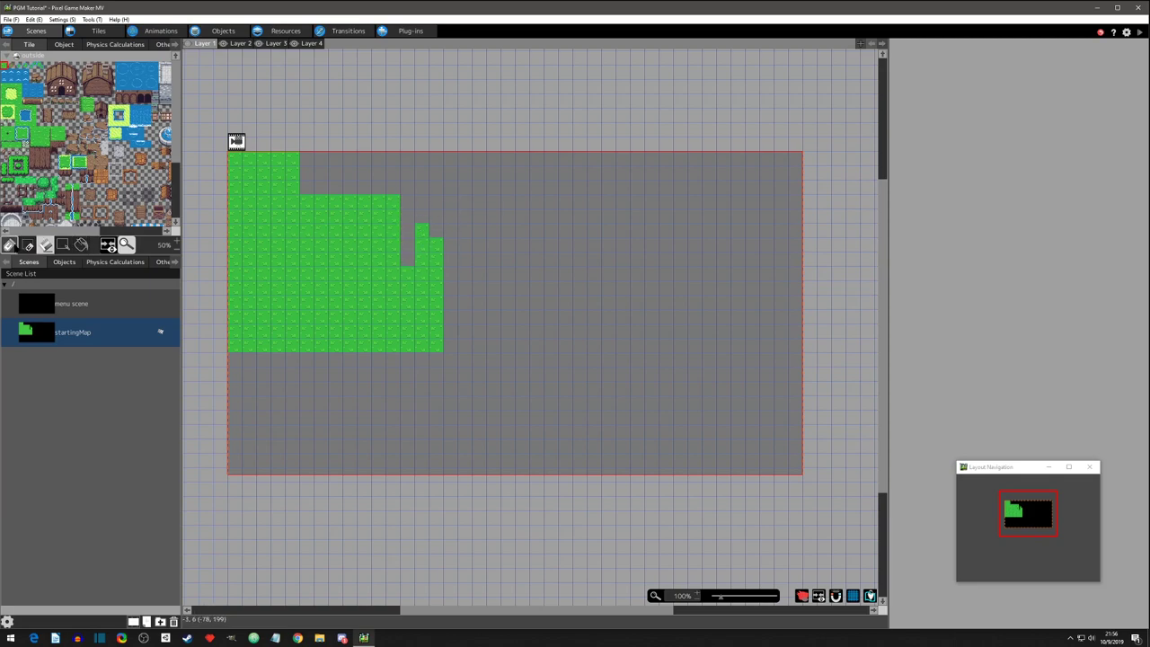
click(424, 231)
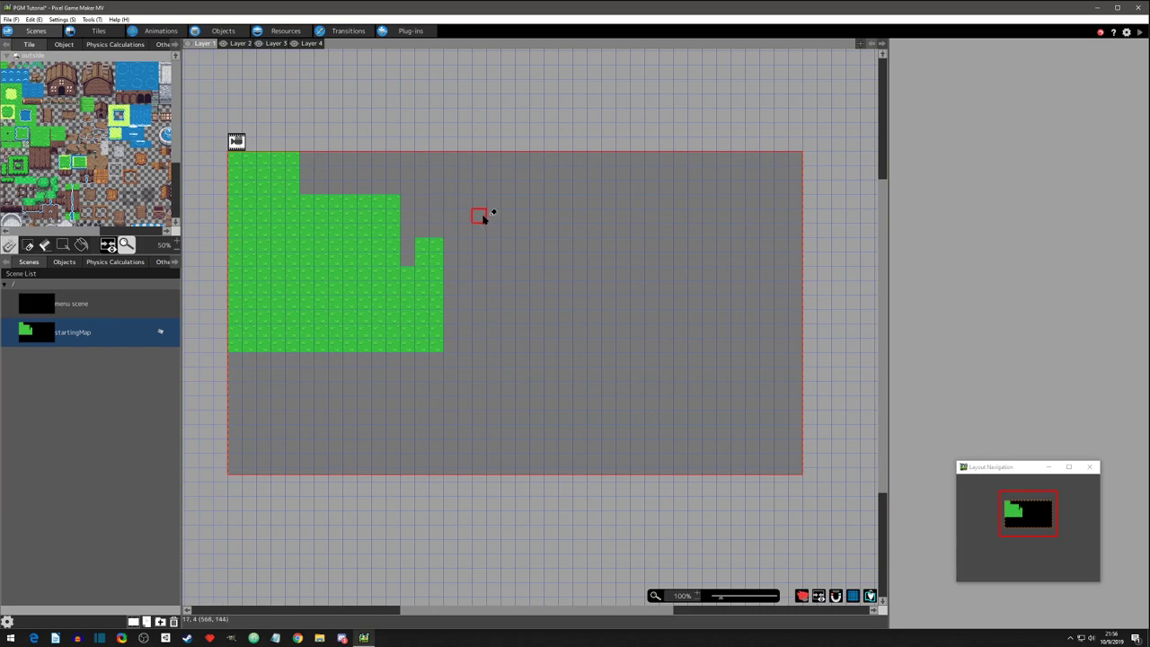
mouse_move(449, 231)
mouse_down()
mouse_move(418, 296)
mouse_move(431, 286)
mouse_move(434, 245)
mouse_move(409, 258)
mouse_move(411, 227)
mouse_move(435, 222)
mouse_move(409, 205)
mouse_move(438, 202)
mouse_move(314, 177)
mouse_move(305, 156)
mouse_move(323, 189)
mouse_move(324, 158)
mouse_move(428, 159)
mouse_move(438, 170)
mouse_move(436, 186)
mouse_move(336, 181)
mouse_move(430, 179)
mouse_up()
Flood-fill the whole map with grass and stamp four 3x3 yellow-green patches across it.
click(81, 244)
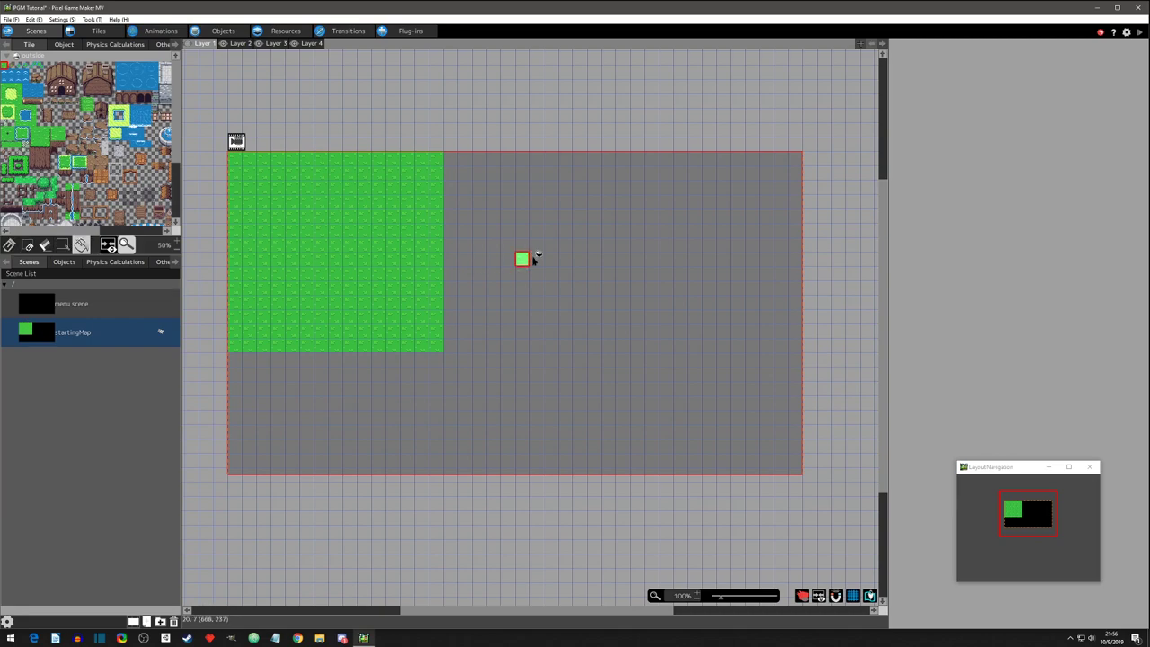
click(484, 250)
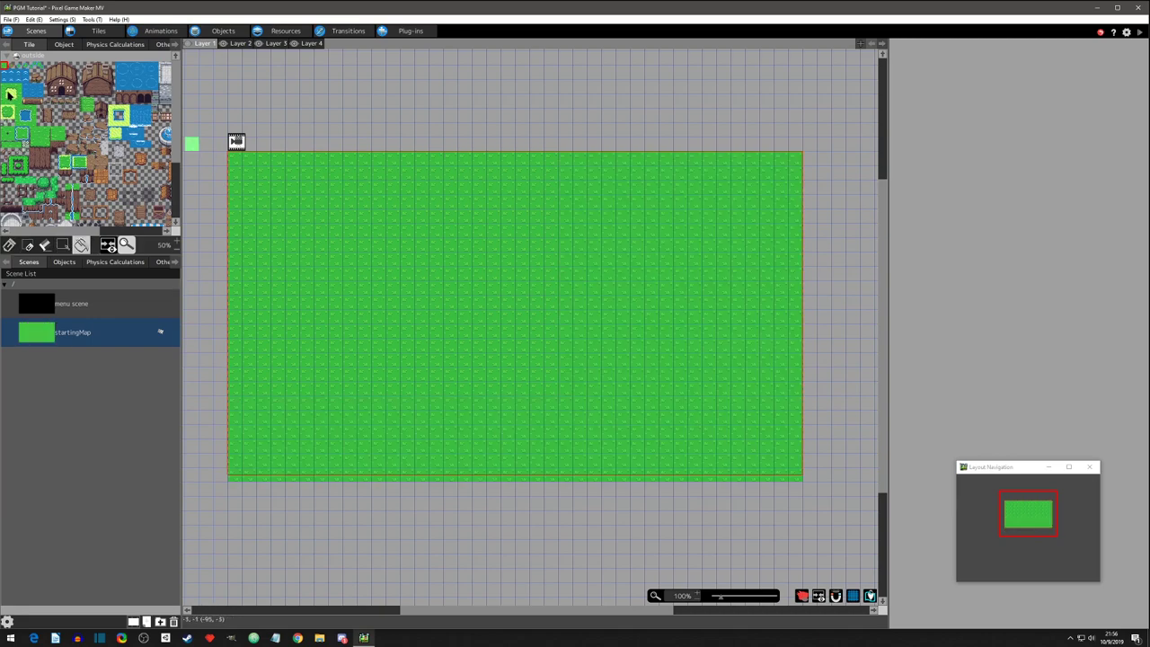
drag(8, 90, 21, 105)
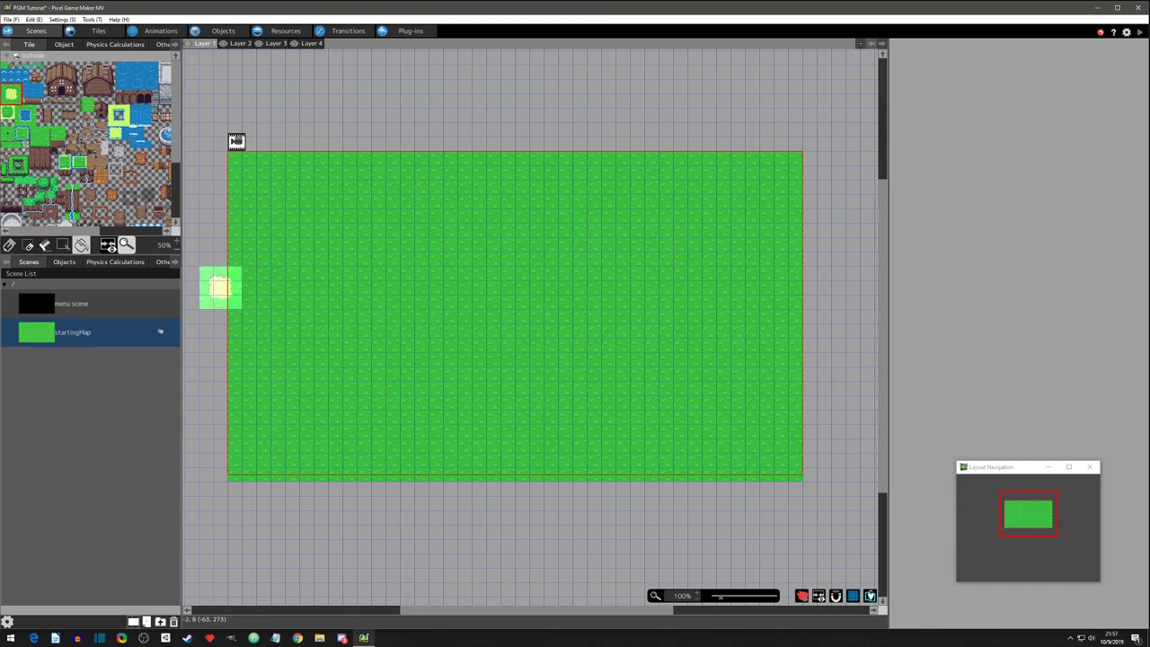
click(364, 216)
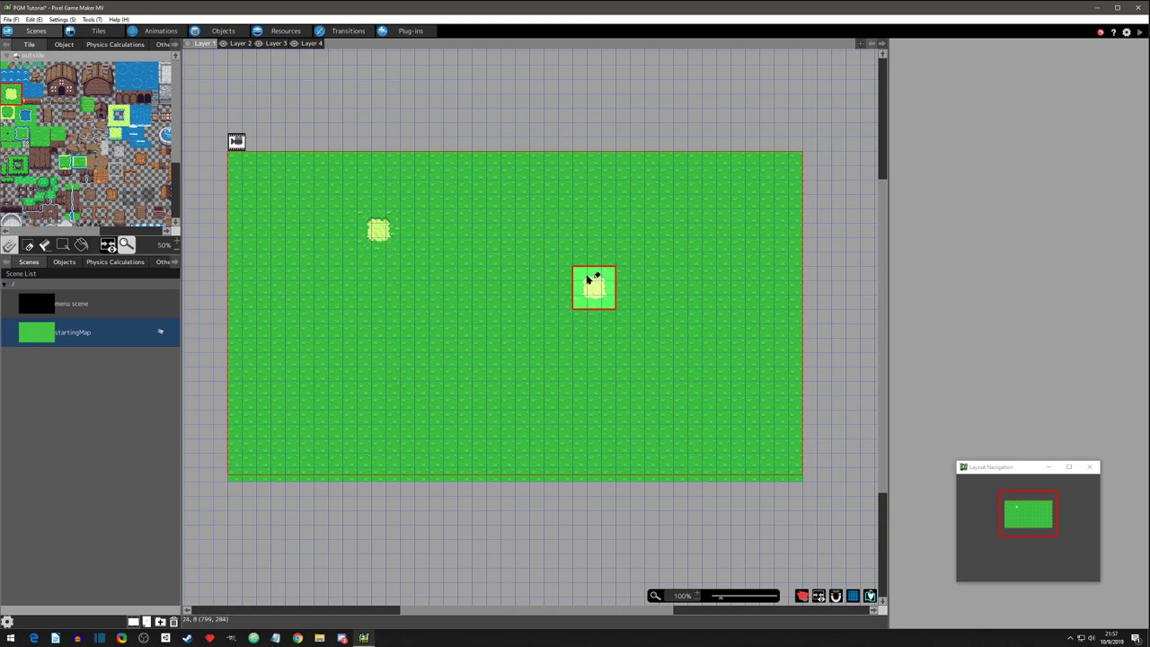
click(579, 273)
click(707, 201)
click(448, 331)
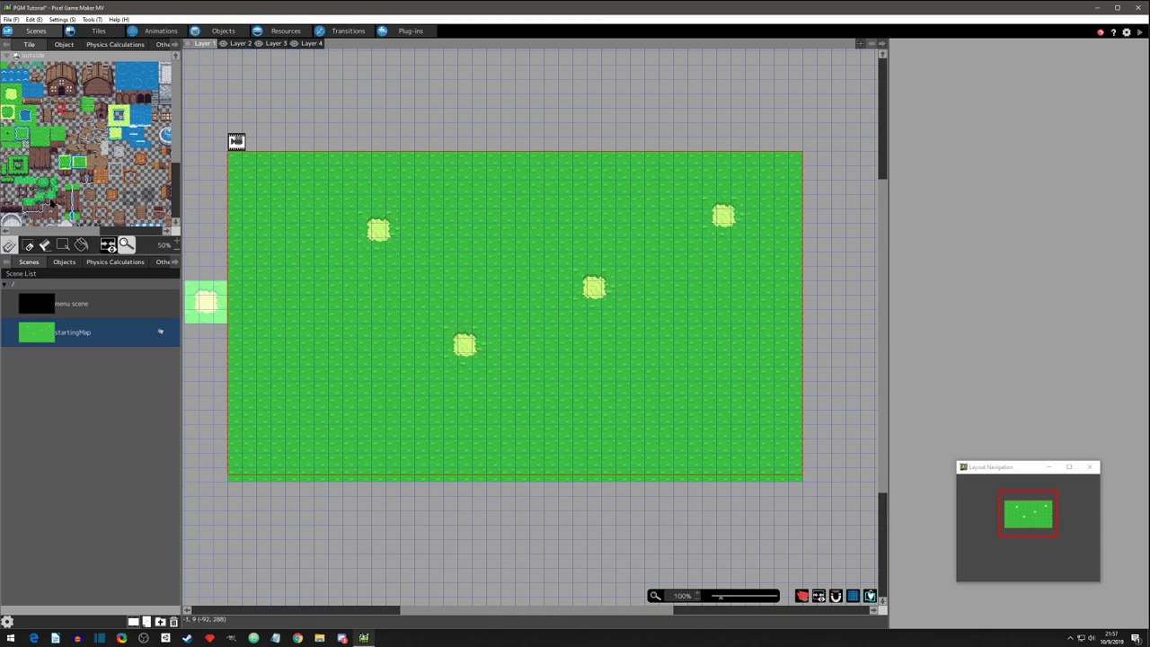
Show the project's image resources.
scroll(51, 175, down, 2)
scroll(51, 176, down, 2)
scroll(52, 144, up, 4)
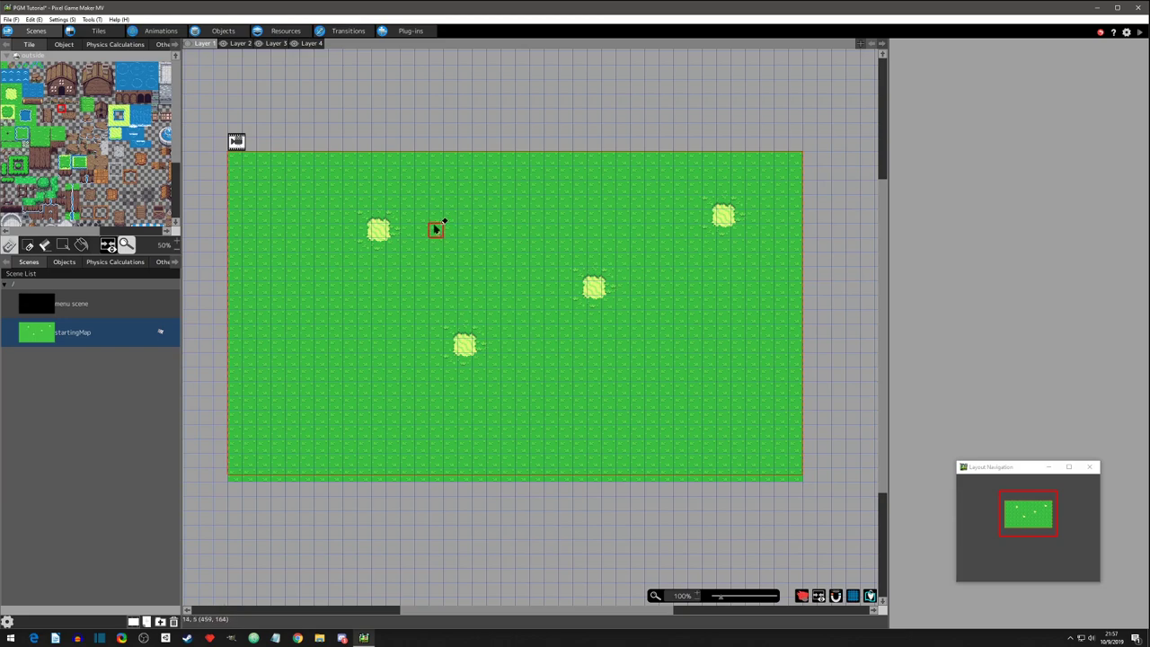
click(285, 31)
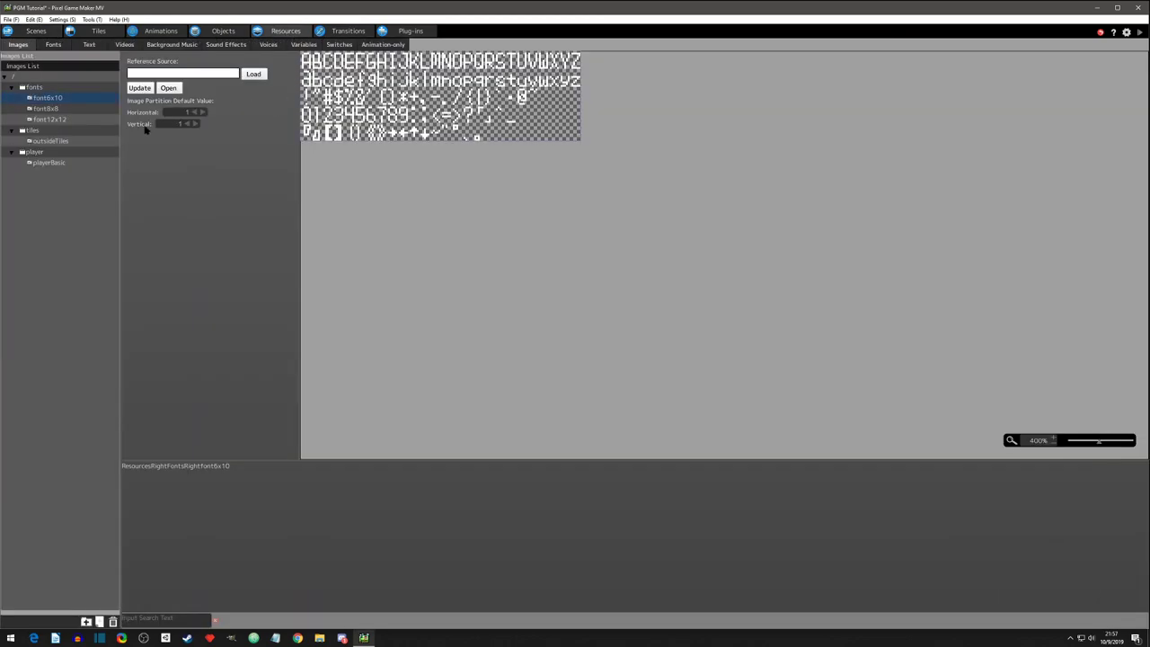
Preview the outsideTiles and playerBasic images, view the outside tiles, then return to startingMap.
click(43, 141)
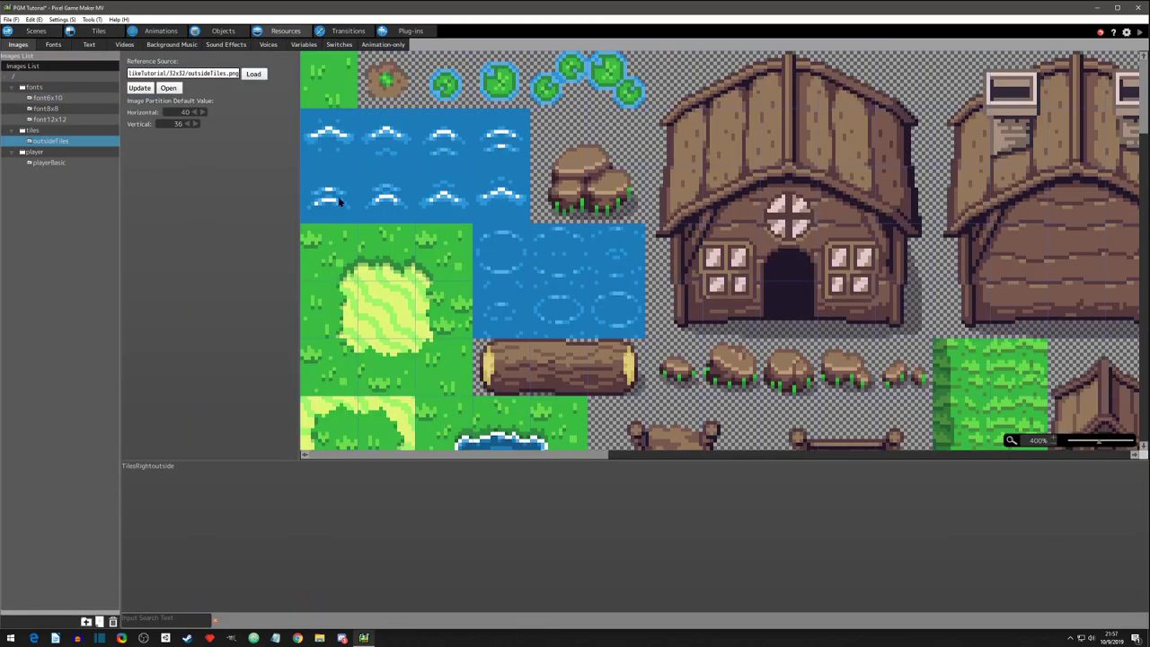
scroll(356, 200, down, 2)
click(50, 163)
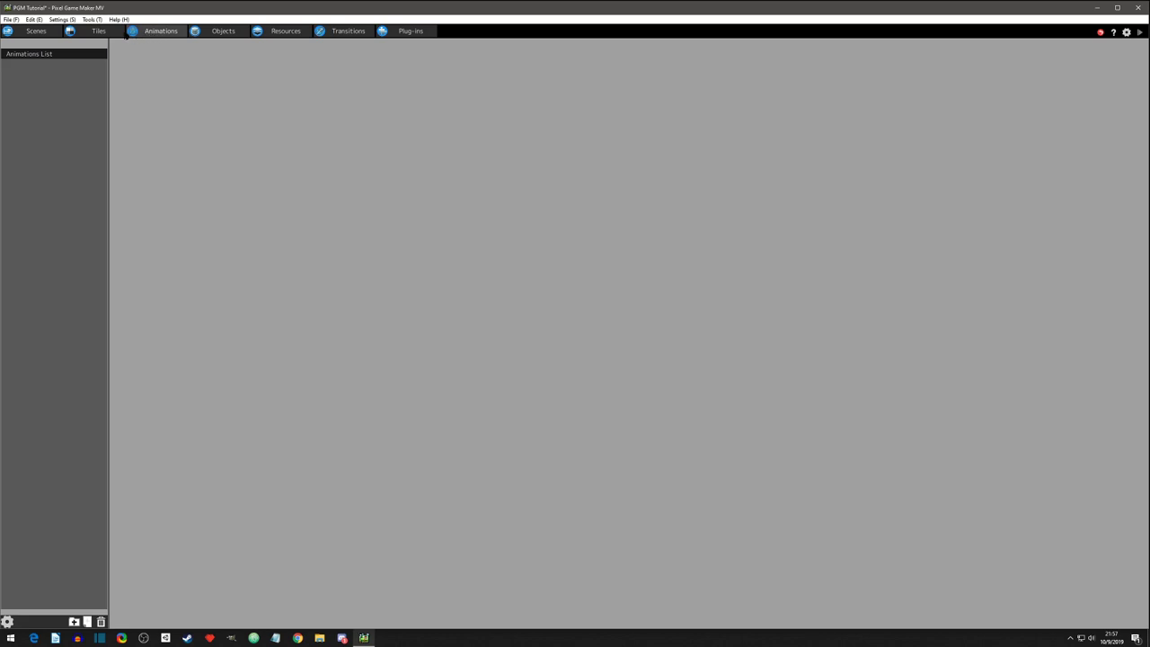
click(93, 32)
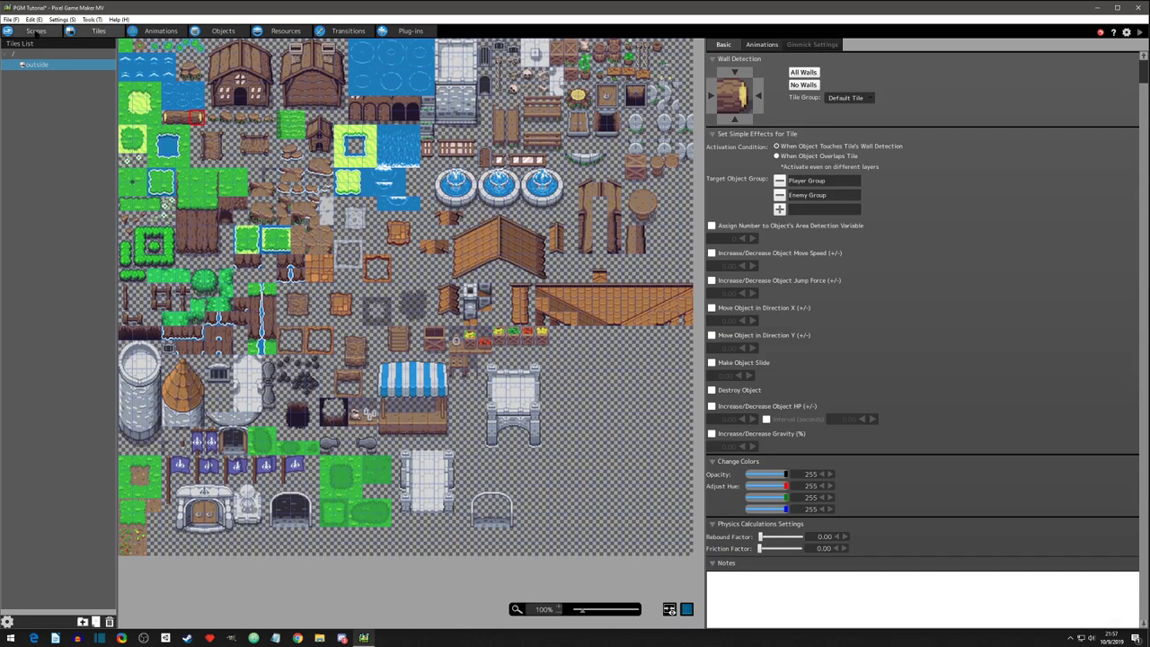
click(34, 31)
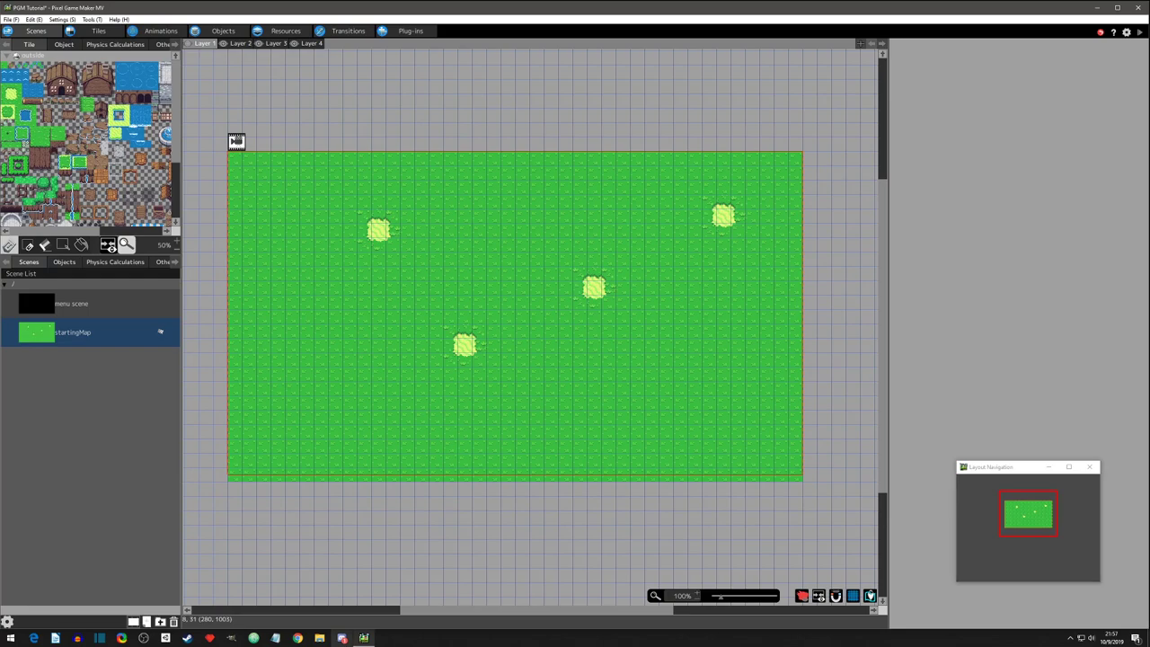